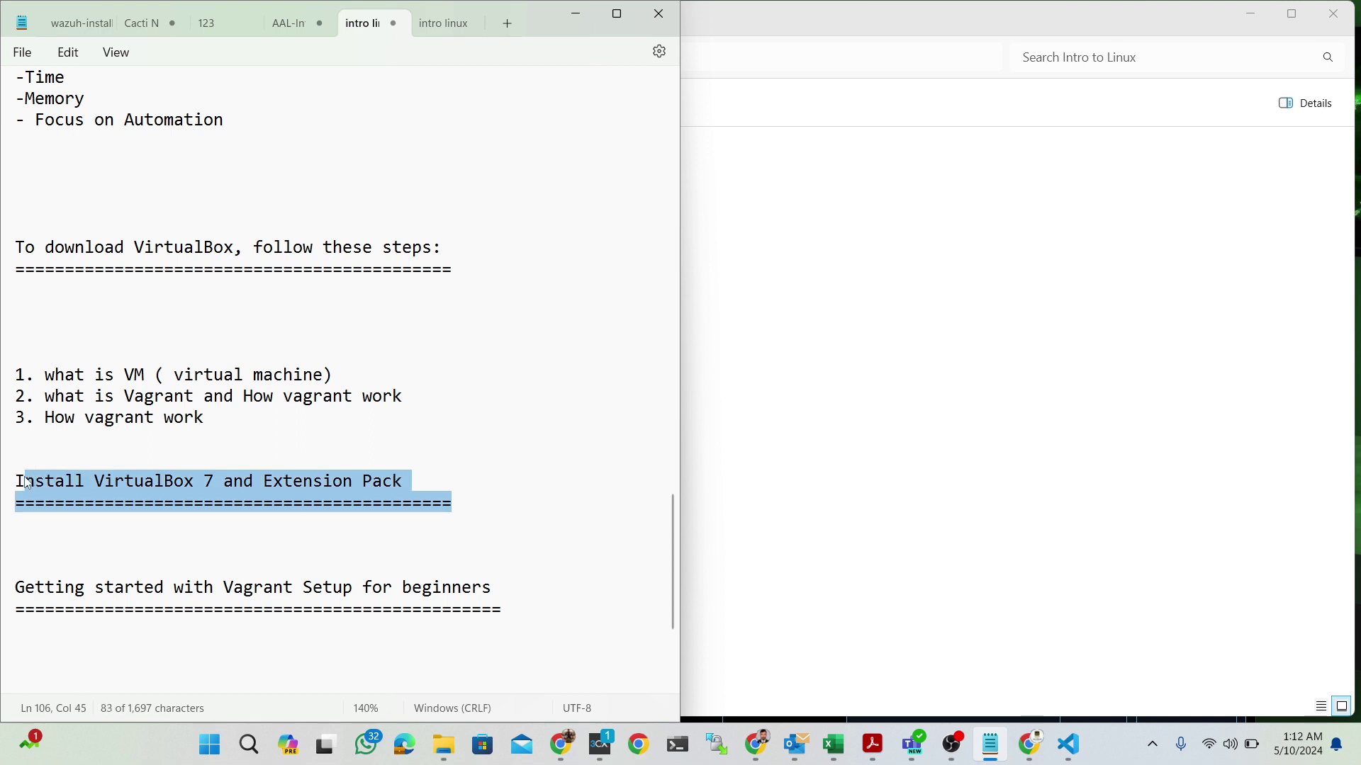
# Step: Search the computer for "virtua" and launch Oracle VM VirtualBox from the results
pyautogui.click(288, 744)
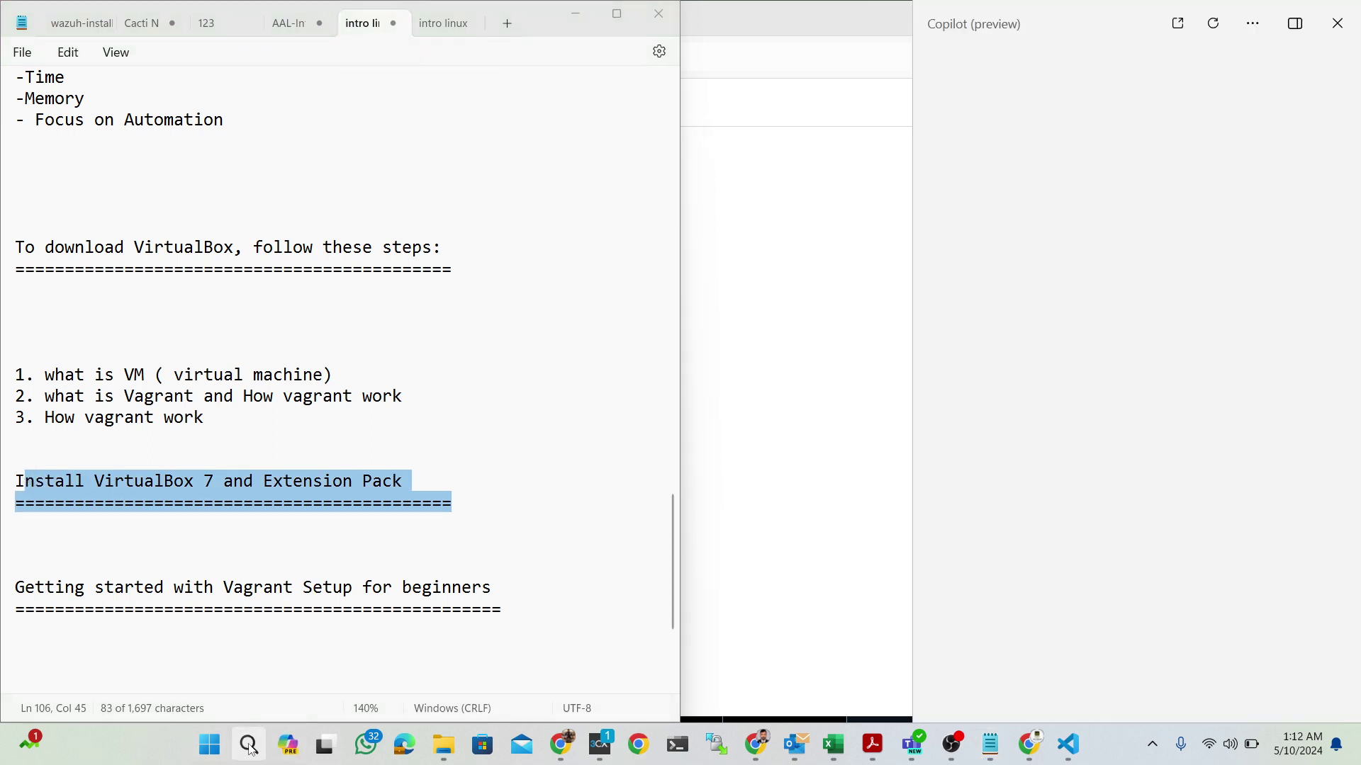
pyautogui.click(248, 744)
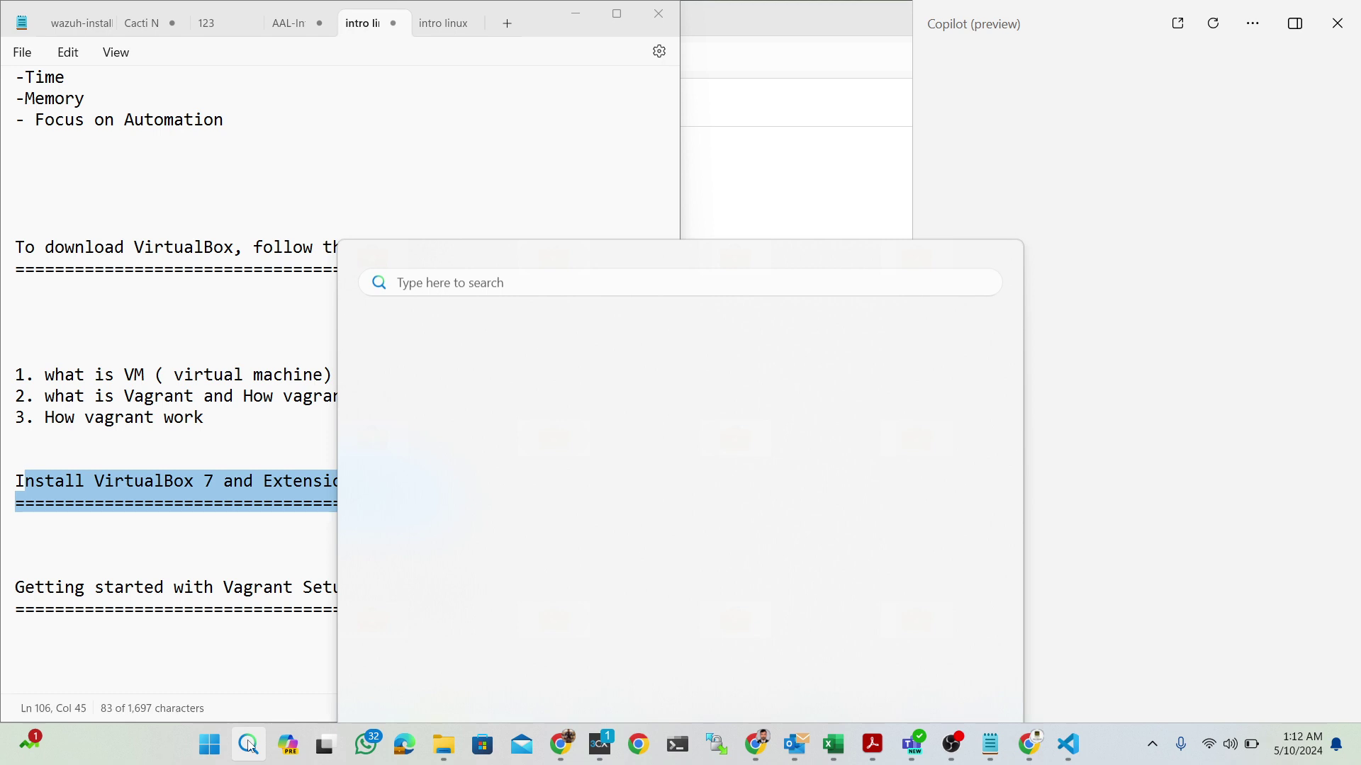
pyautogui.click(248, 745)
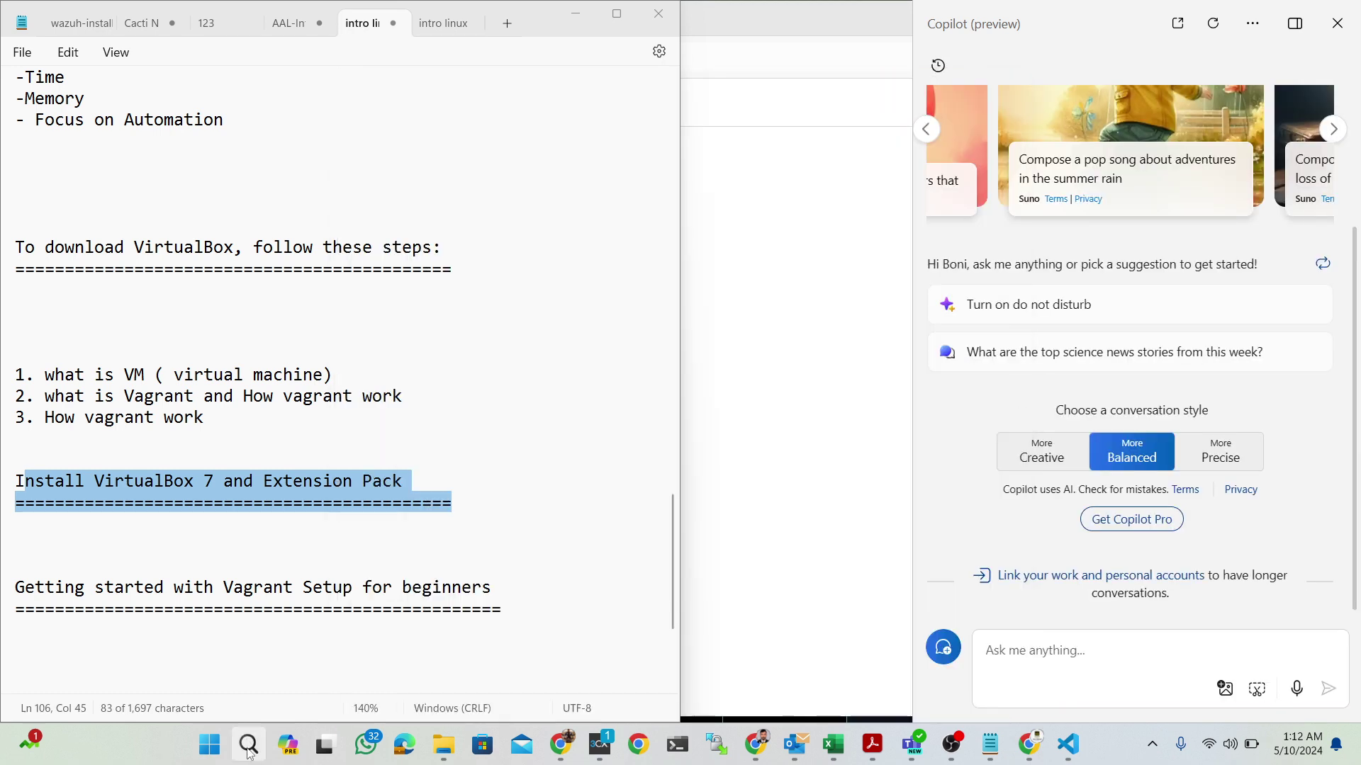
pyautogui.click(248, 746)
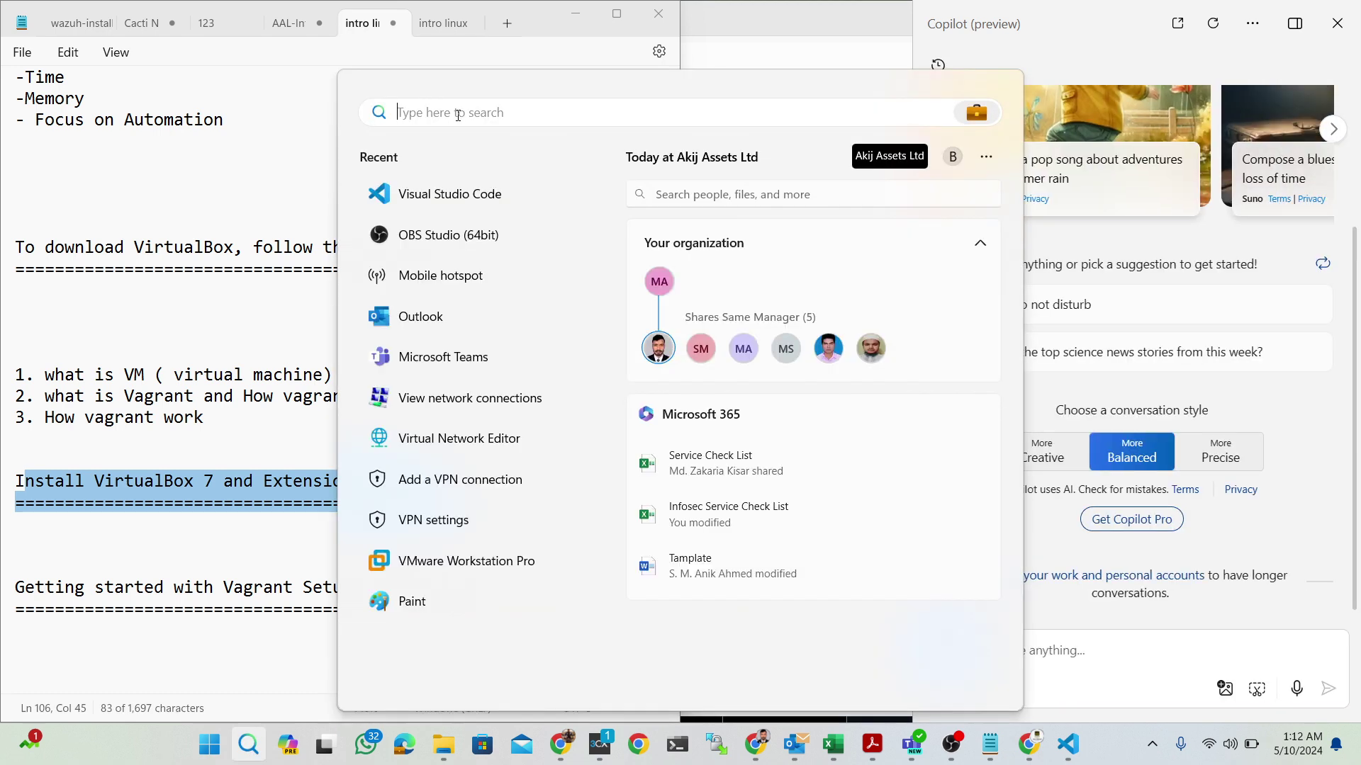
pyautogui.write('virtua')
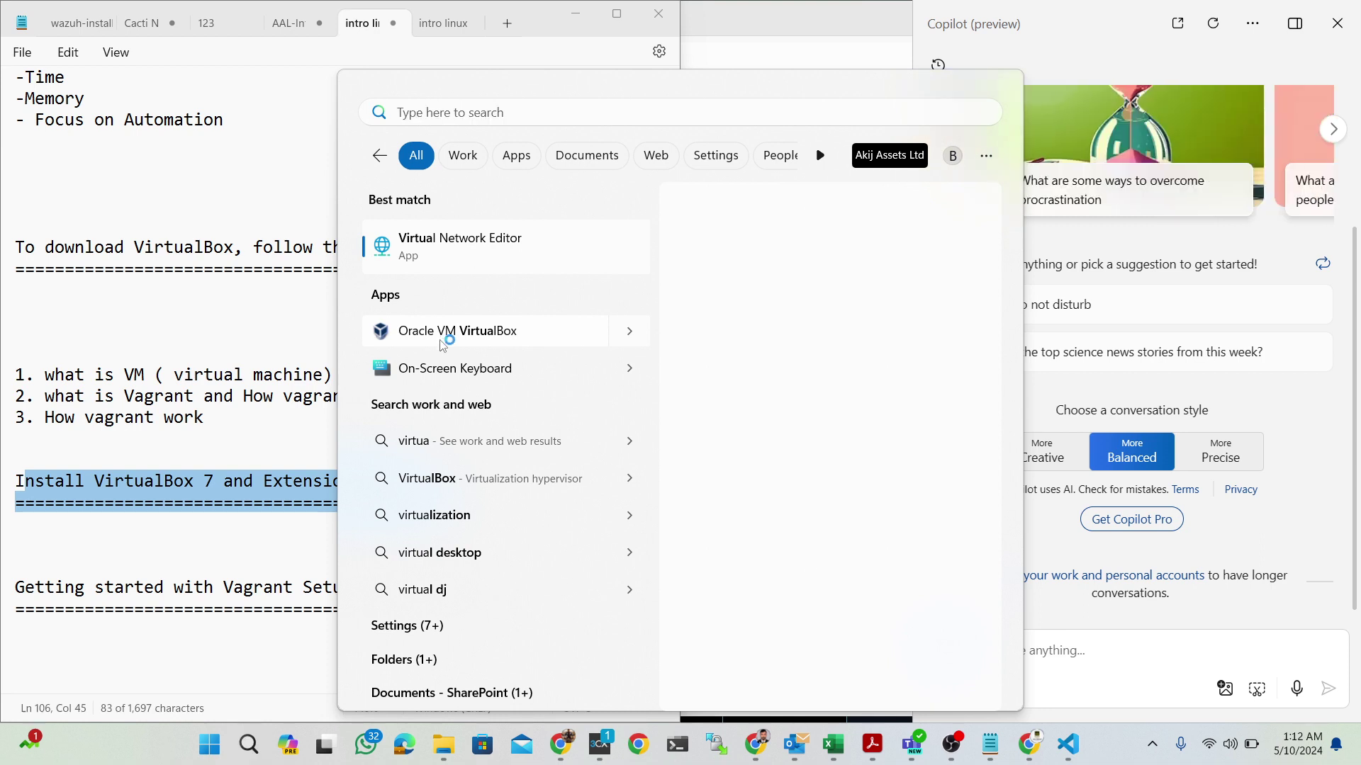
pyautogui.click(444, 341)
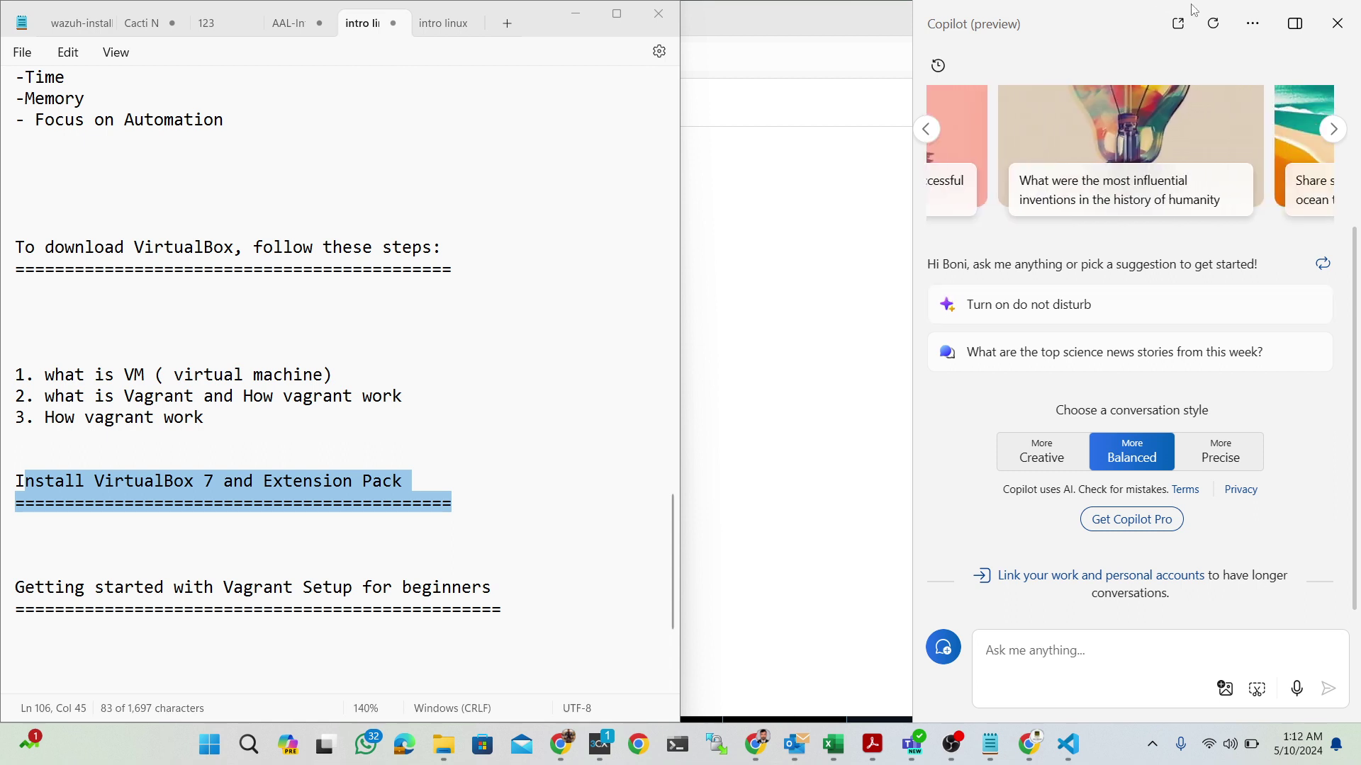
# Step: Close the Intro to Linux folder window and move the VirtualBox Manager window so the notes are partly uncovered
pyautogui.click(485, 438)
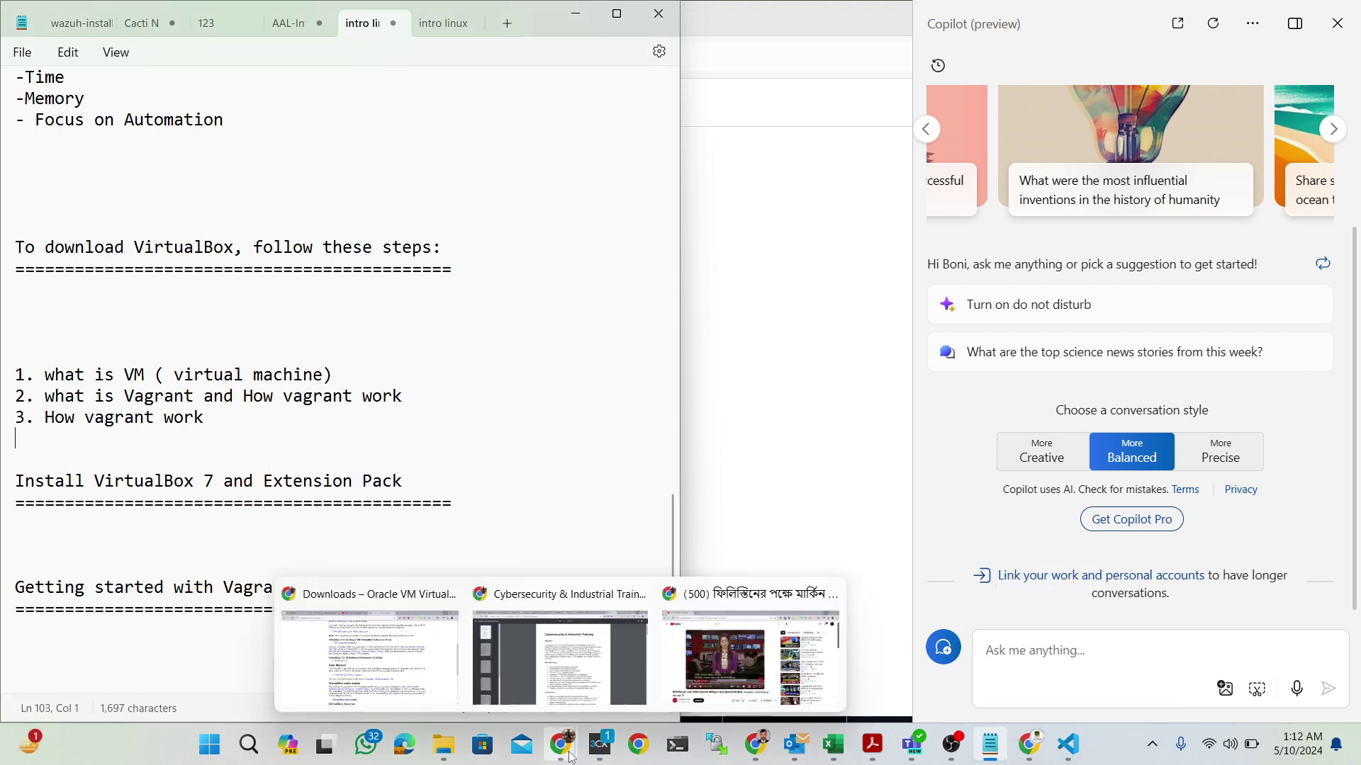
pyautogui.moveTo(797, 746)
pyautogui.hotkey('alt', 'Tab')
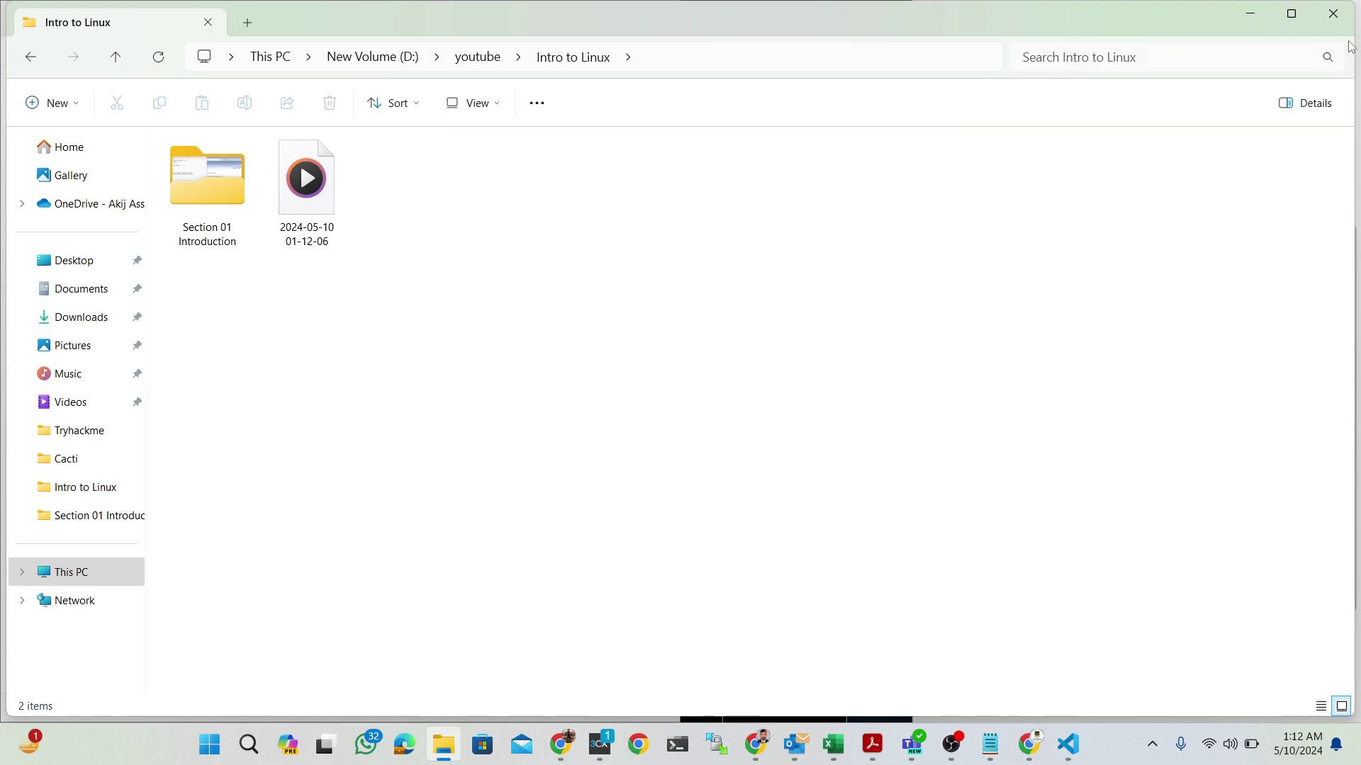
pyautogui.click(1335, 14)
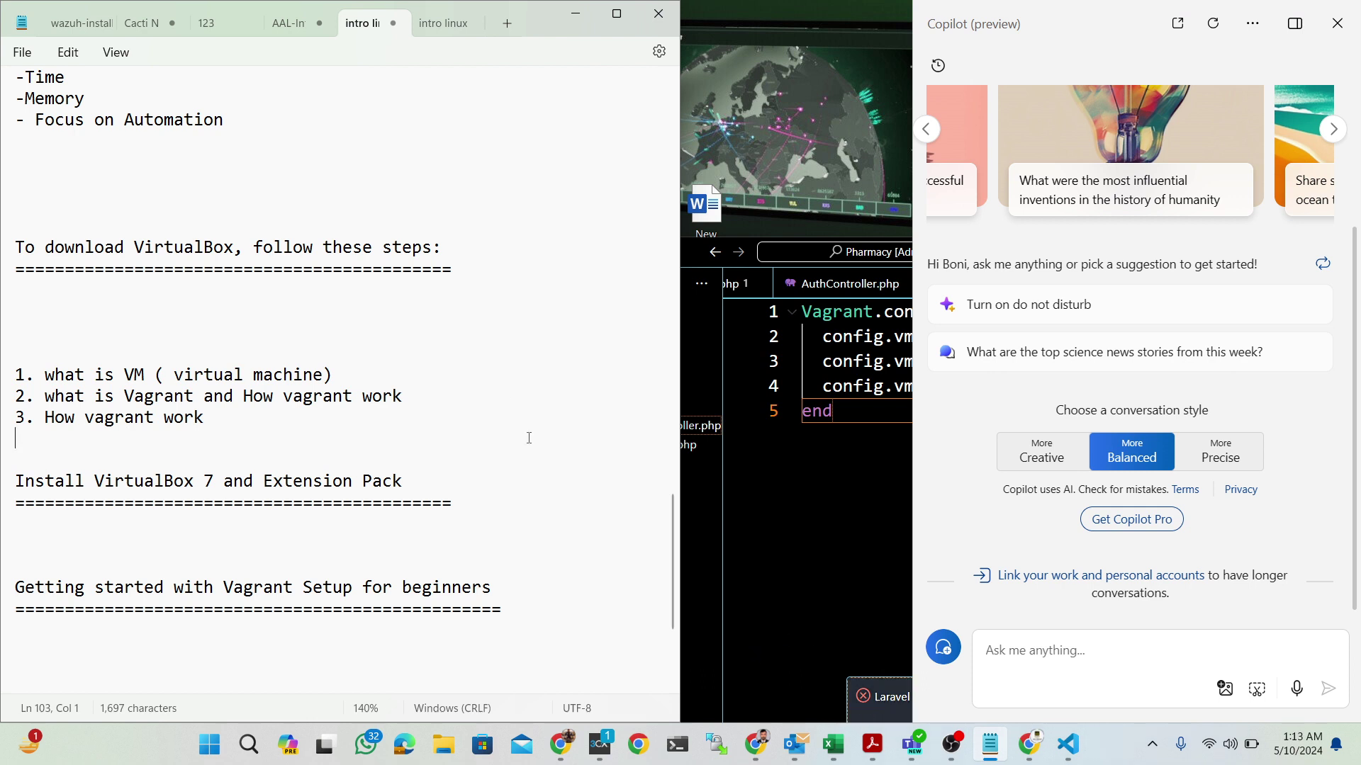
pyautogui.click(561, 742)
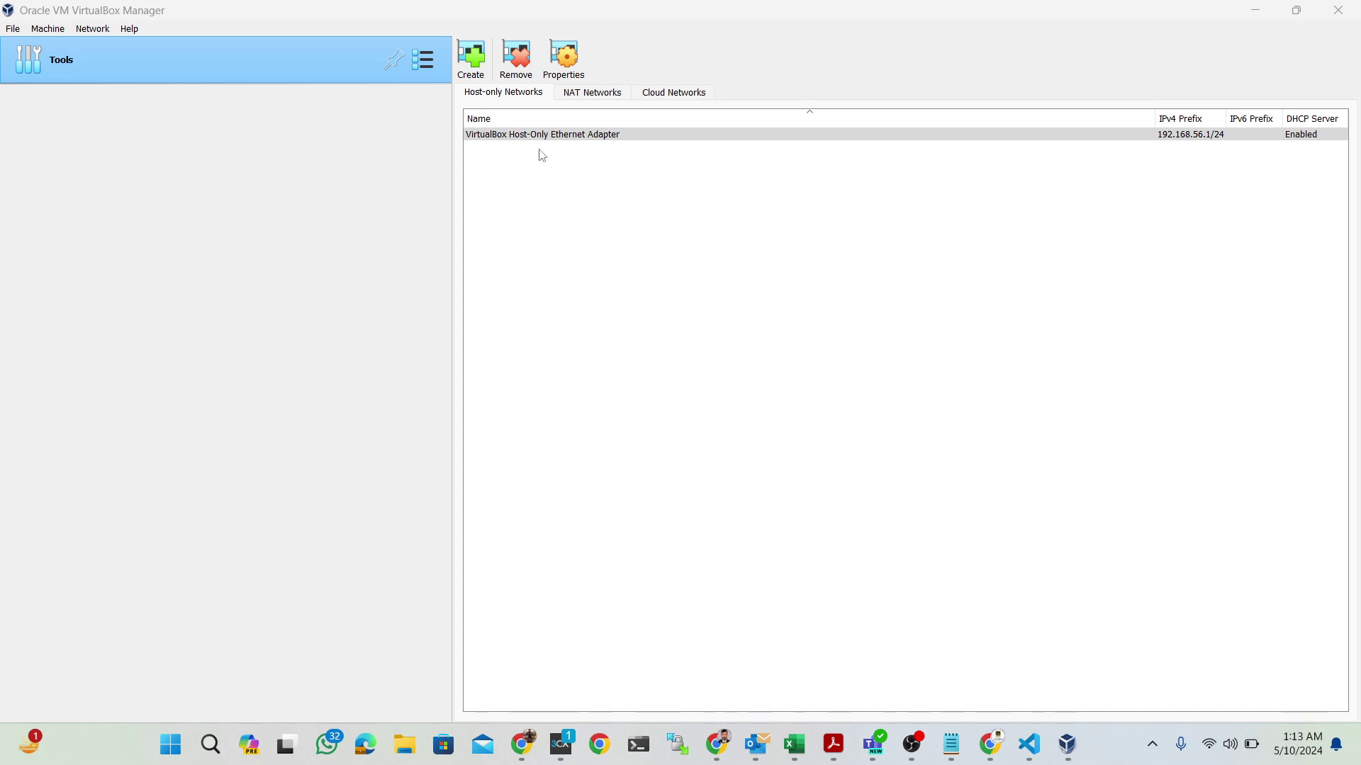
pyautogui.moveTo(832, 12); pyautogui.dragTo(848, 252)
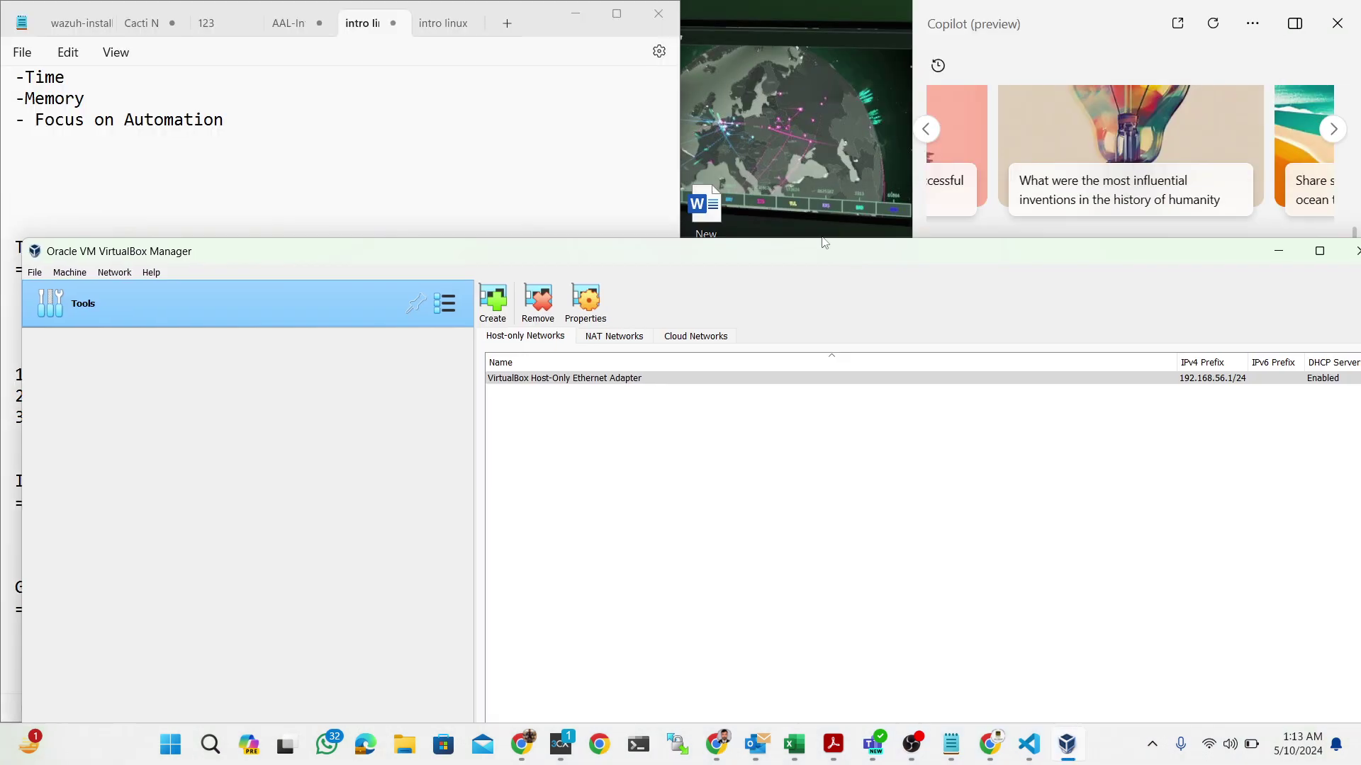
# Step: Open a new Chrome window, move it into view and search the web for "virtualbox"
pyautogui.click(1014, 71)
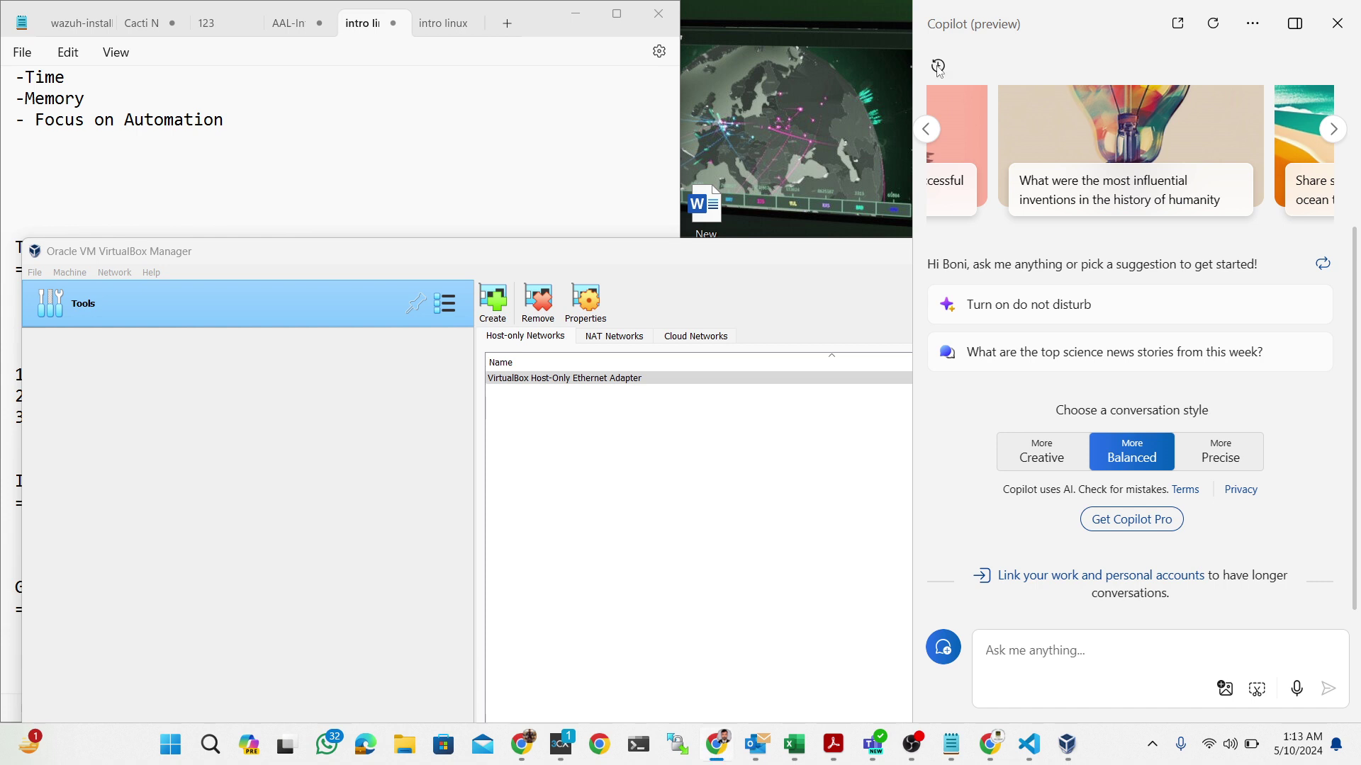
pyautogui.moveTo(1126, 93); pyautogui.dragTo(482, 100)
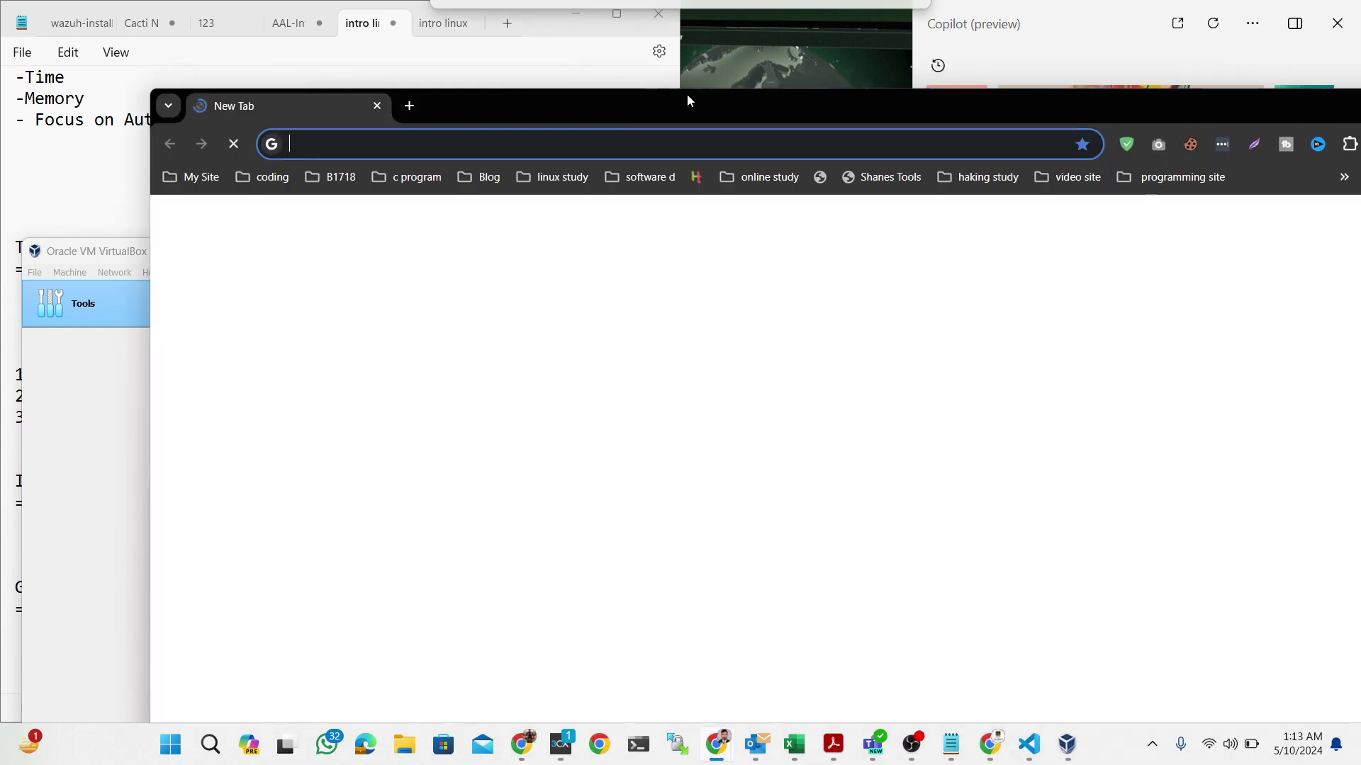
pyautogui.click(896, 143)
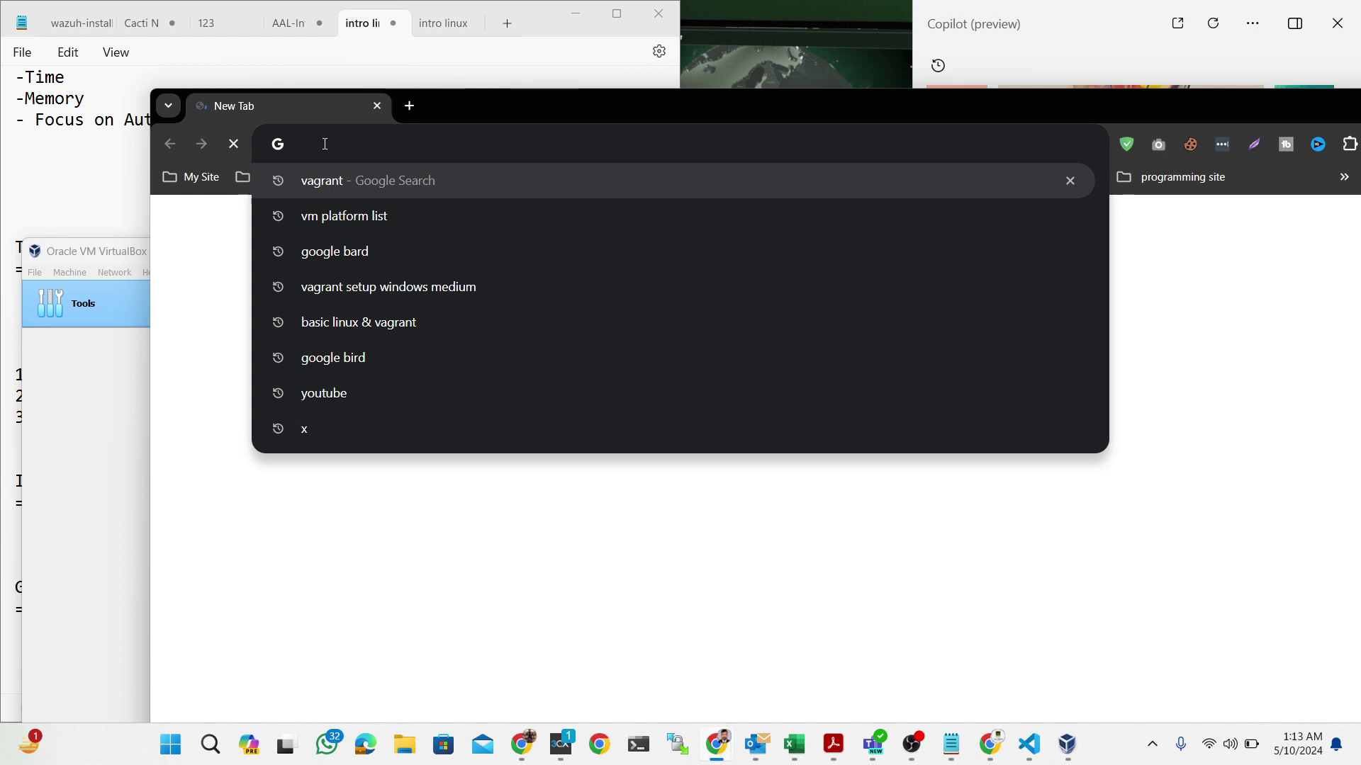
pyautogui.write('v')
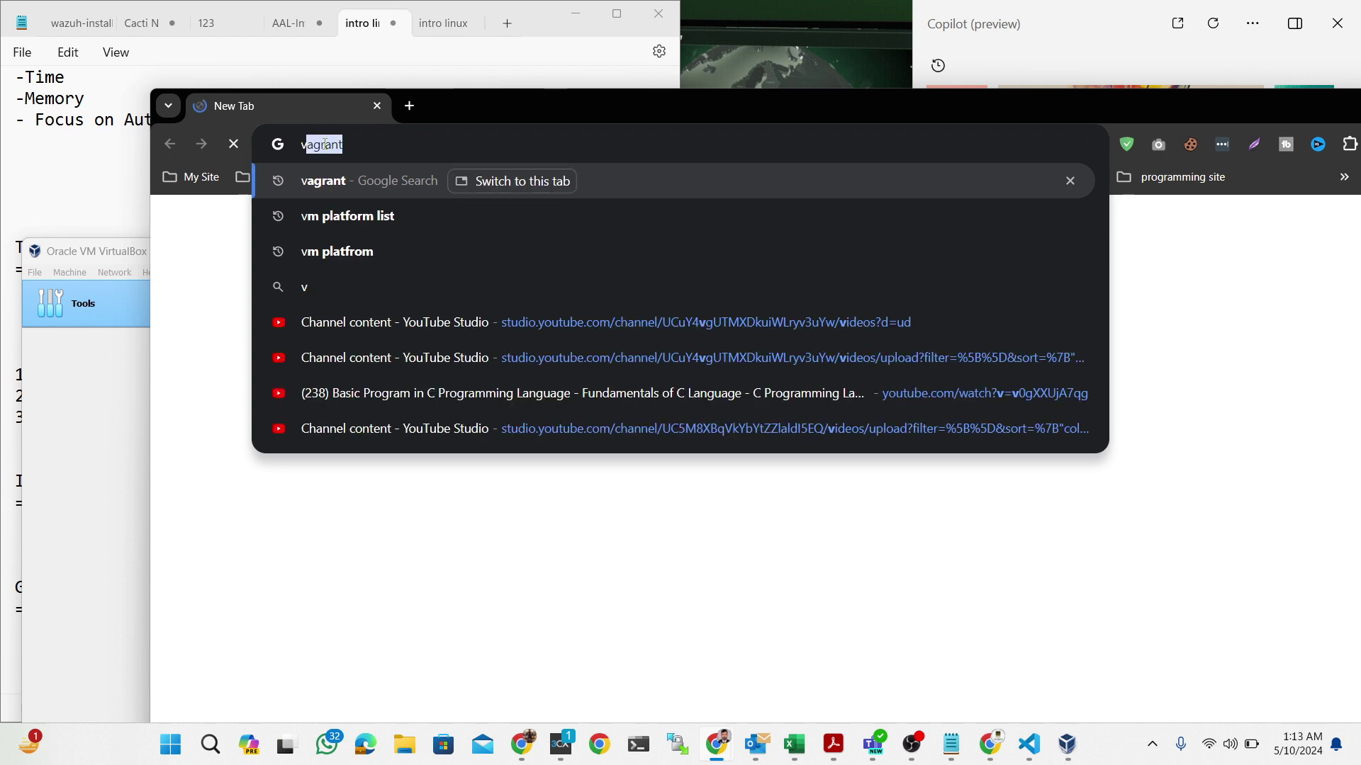
pyautogui.write('irtual')
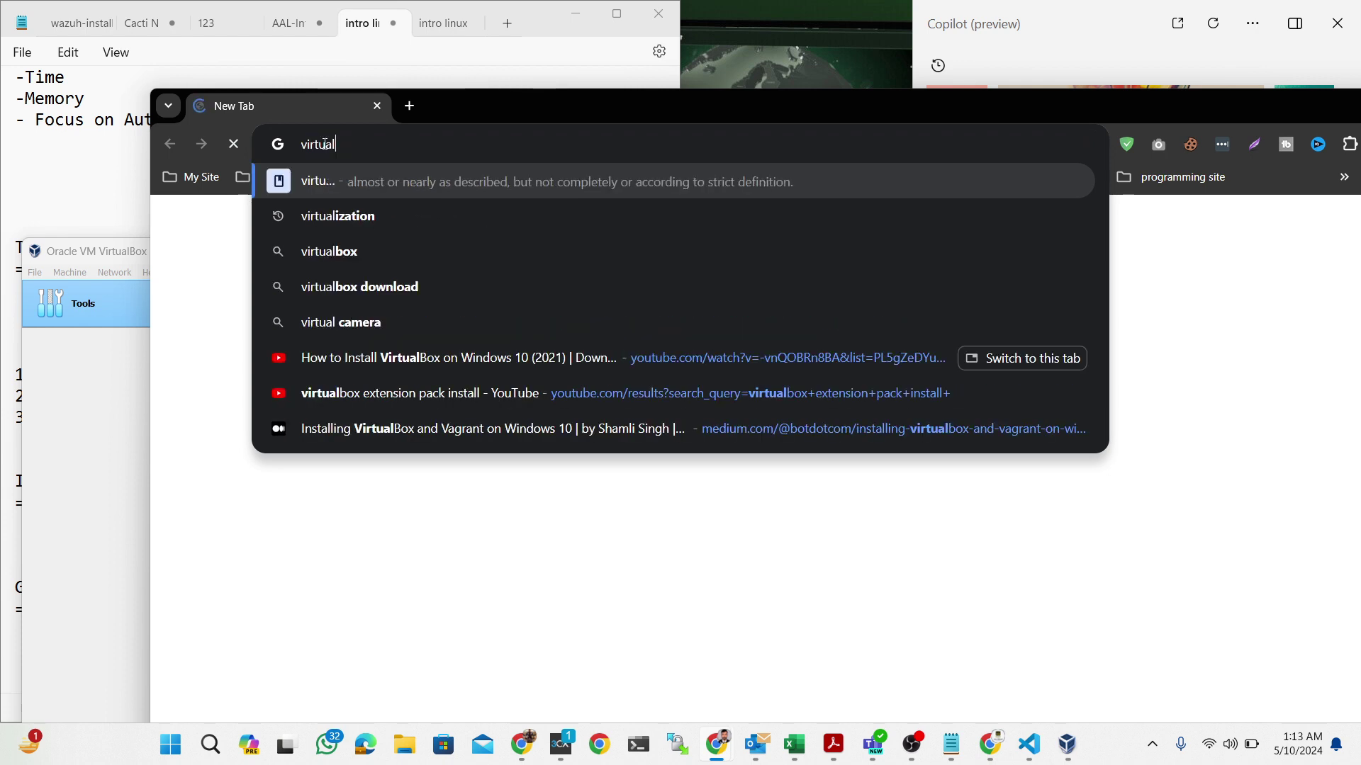
pyautogui.write('box')
pyautogui.press('Return')
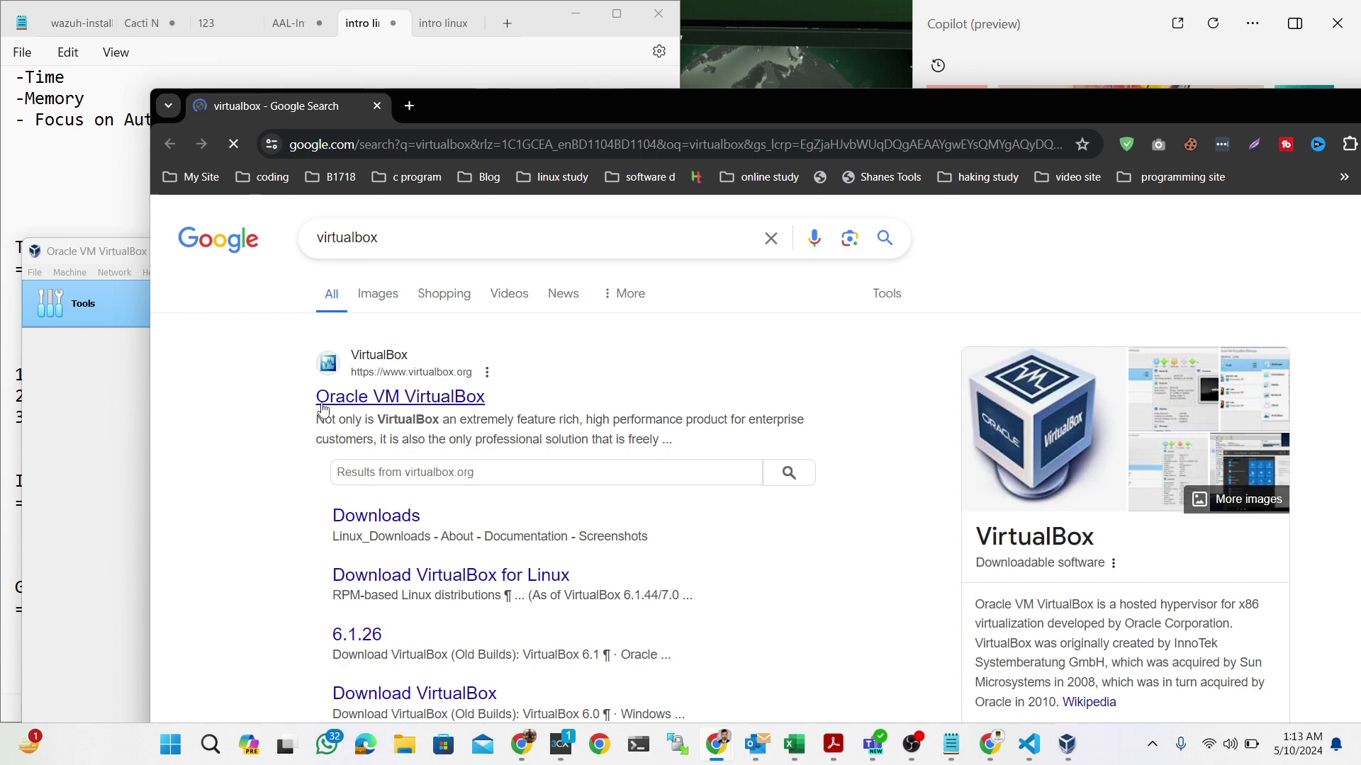
# Step: Open the Oracle VM VirtualBox website from the search results and look through its home page and News Flash entries
pyautogui.click(347, 398)
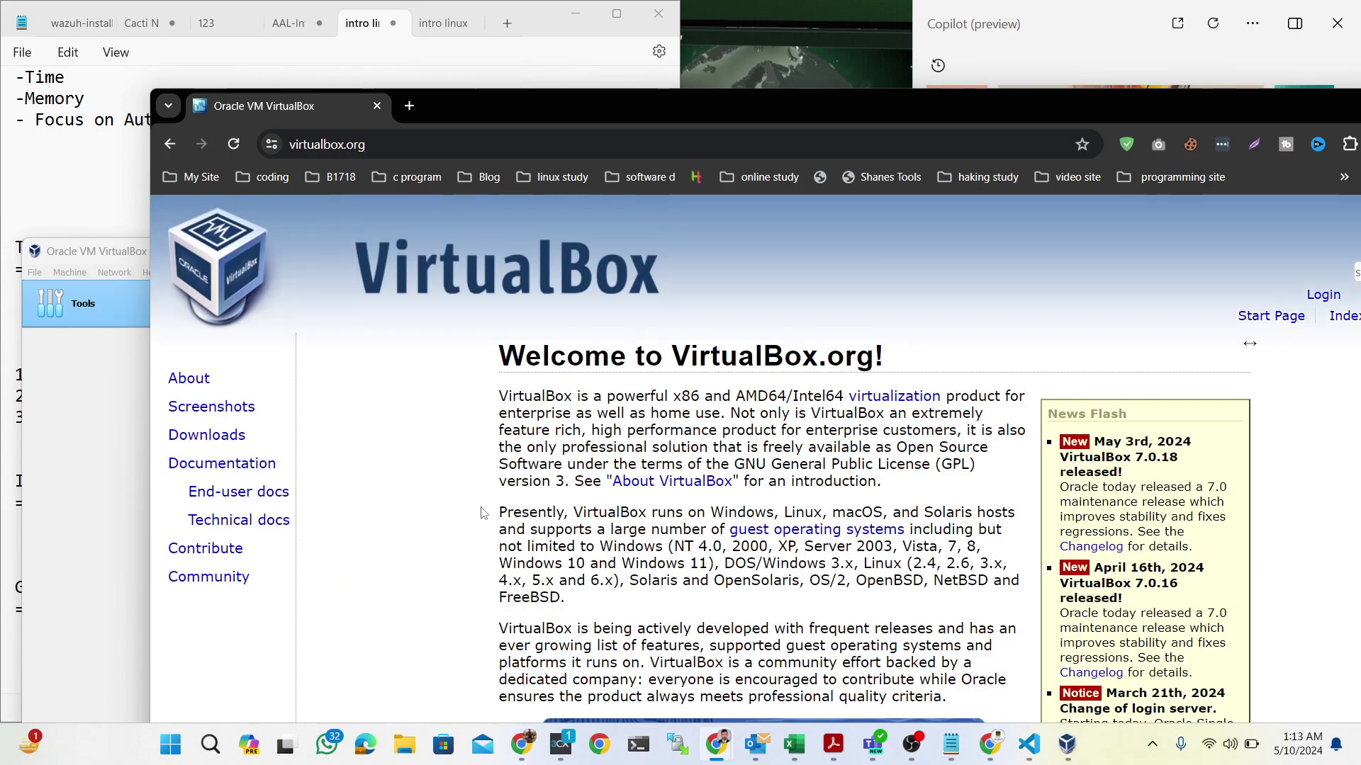
pyautogui.scroll(-1, 534, 567)
pyautogui.scroll(-5, 534, 567)
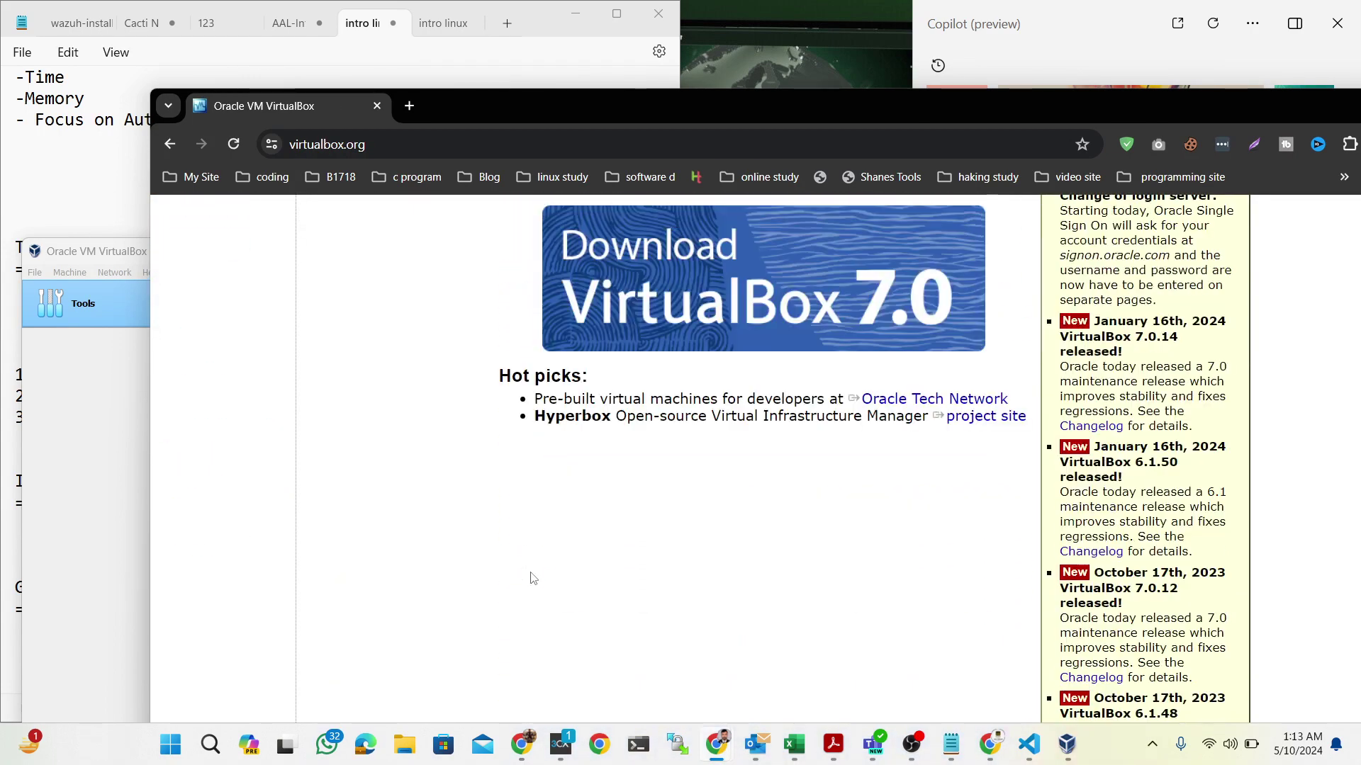
pyautogui.scroll(-8, 653, 540)
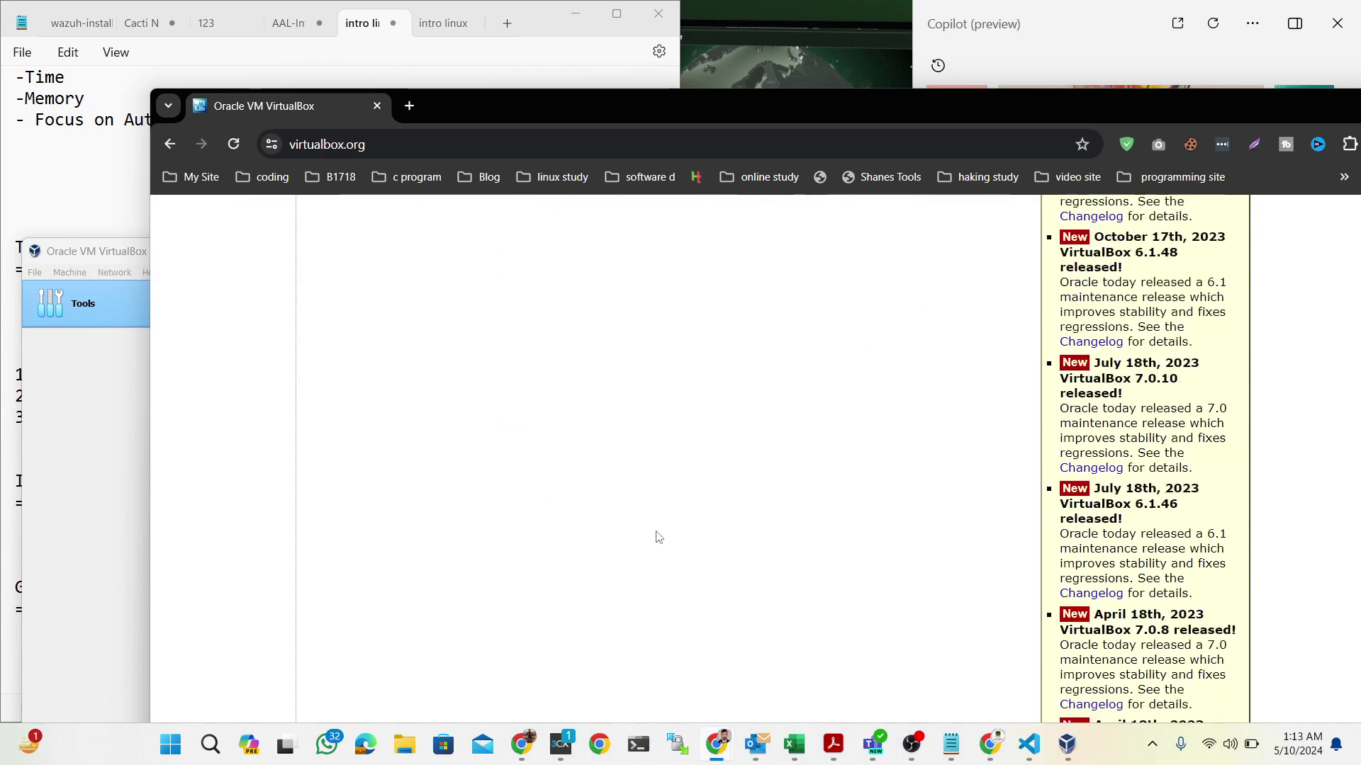
pyautogui.scroll(-10, 653, 556)
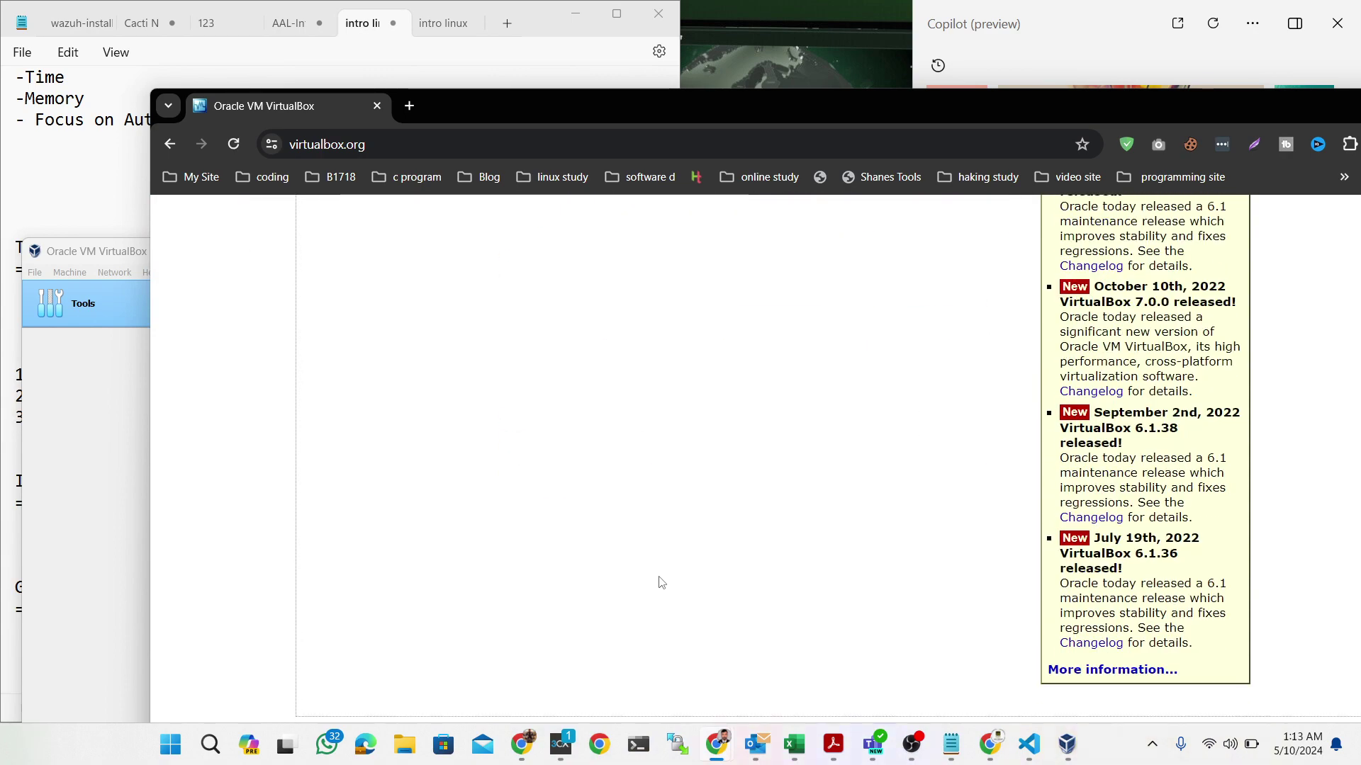
pyautogui.scroll(10, 656, 560)
pyautogui.scroll(15, 656, 561)
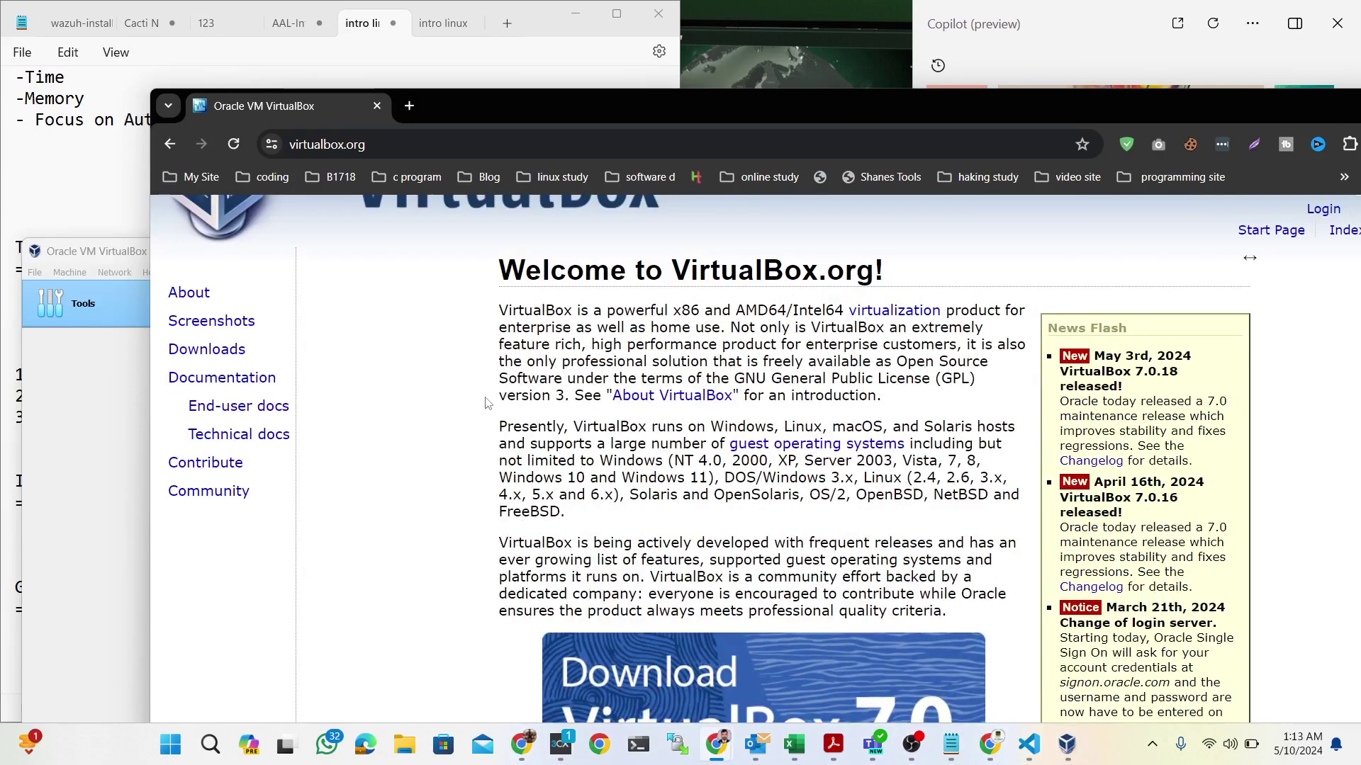
# Step: Open the site's Downloads page and highlight the "All supported platforms" link of the VirtualBox 7.0.18 Extension Pack
pyautogui.click(213, 354)
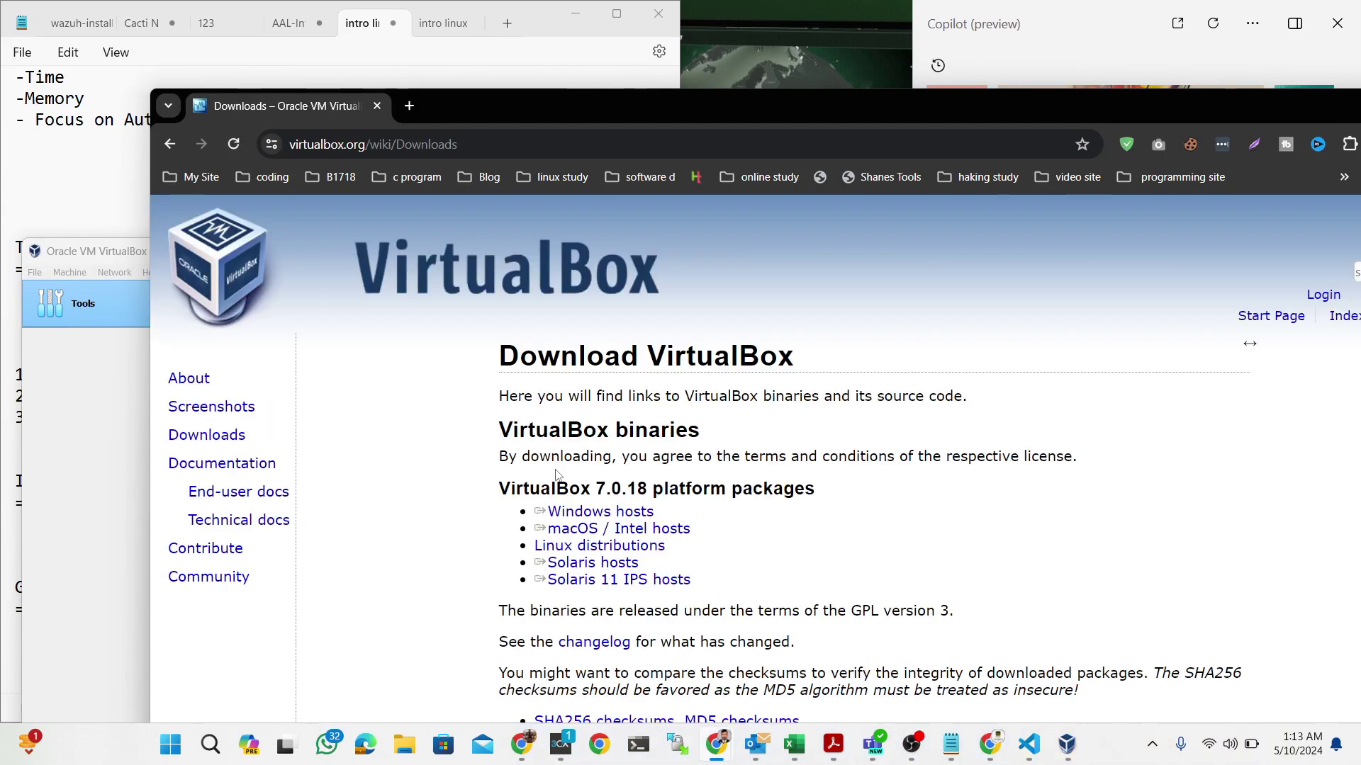
pyautogui.scroll(-3, 782, 558)
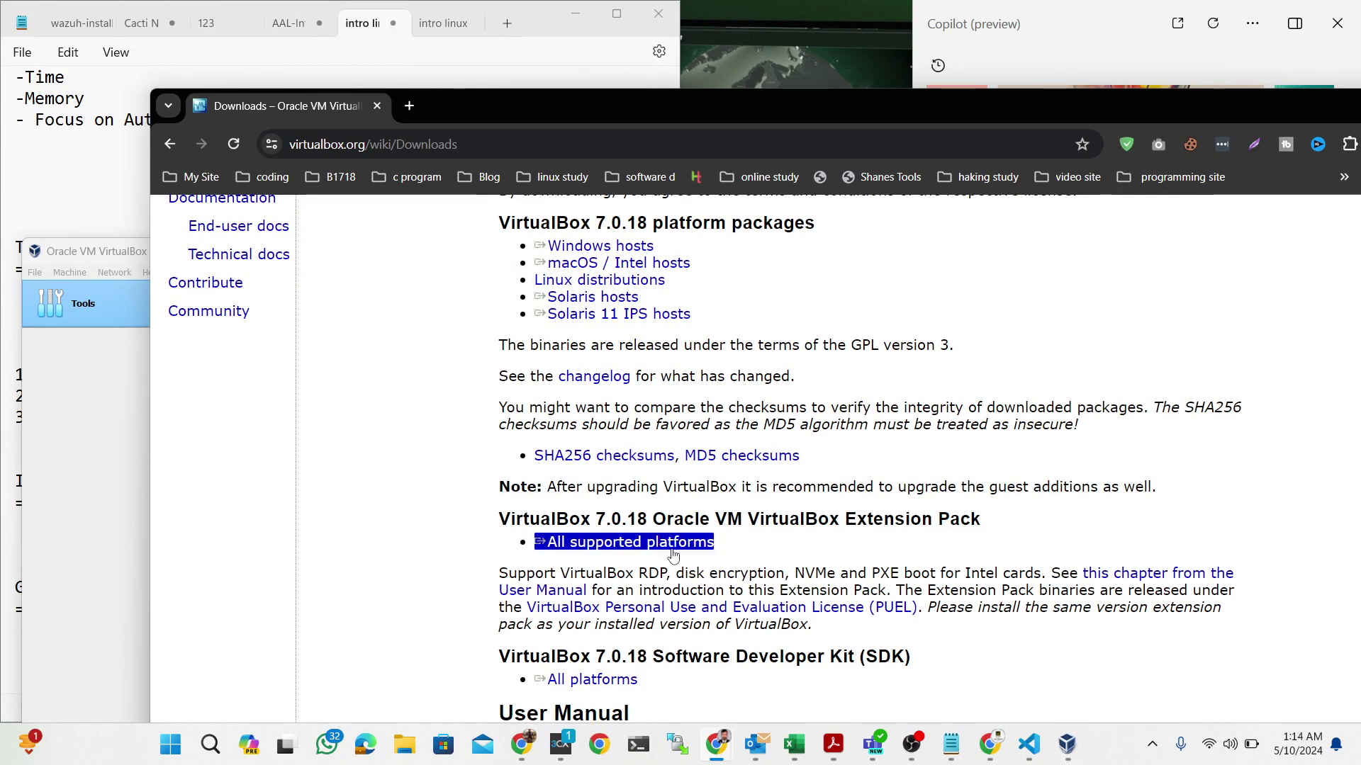
pyautogui.moveTo(723, 543); pyautogui.dragTo(535, 543)
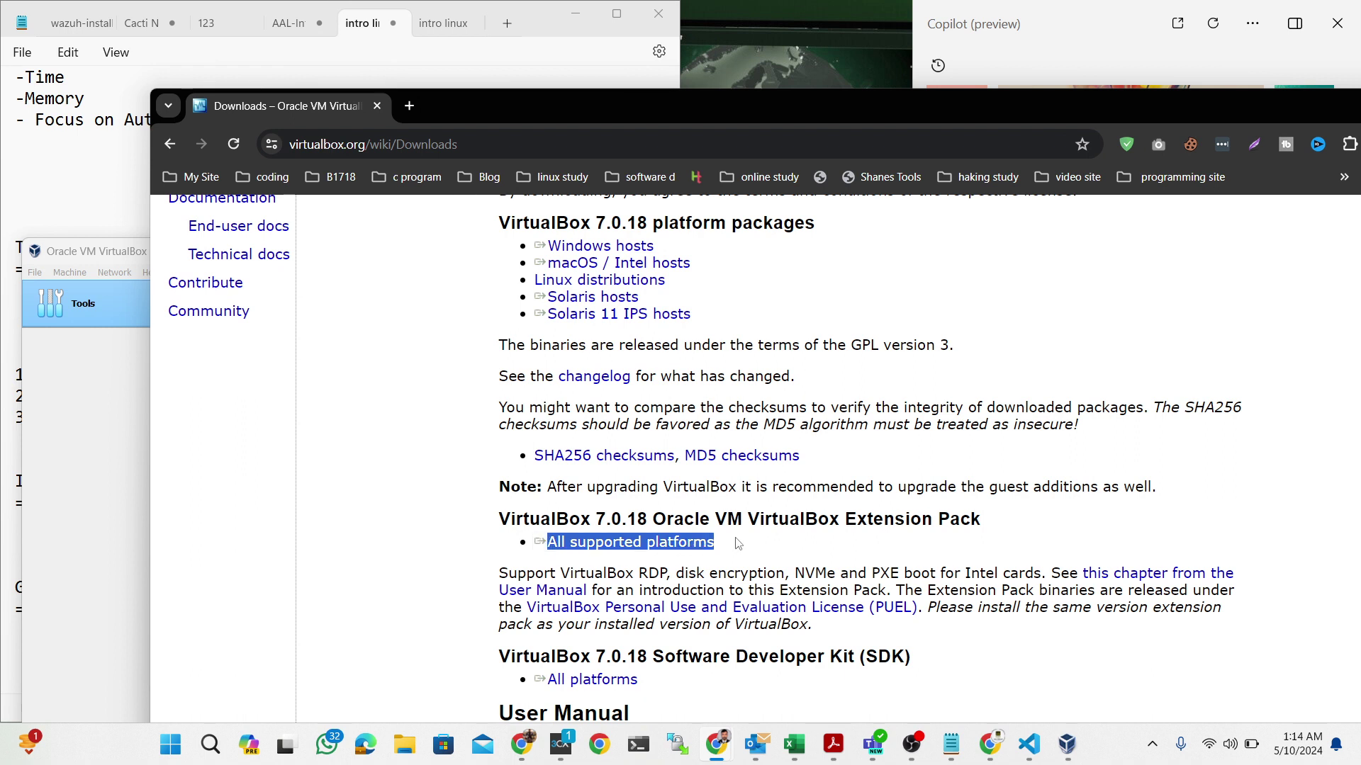
# Step: Switch to VirtualBox Manager and examine its menus, the Tools list and the host-only networks view
pyautogui.click(1066, 745)
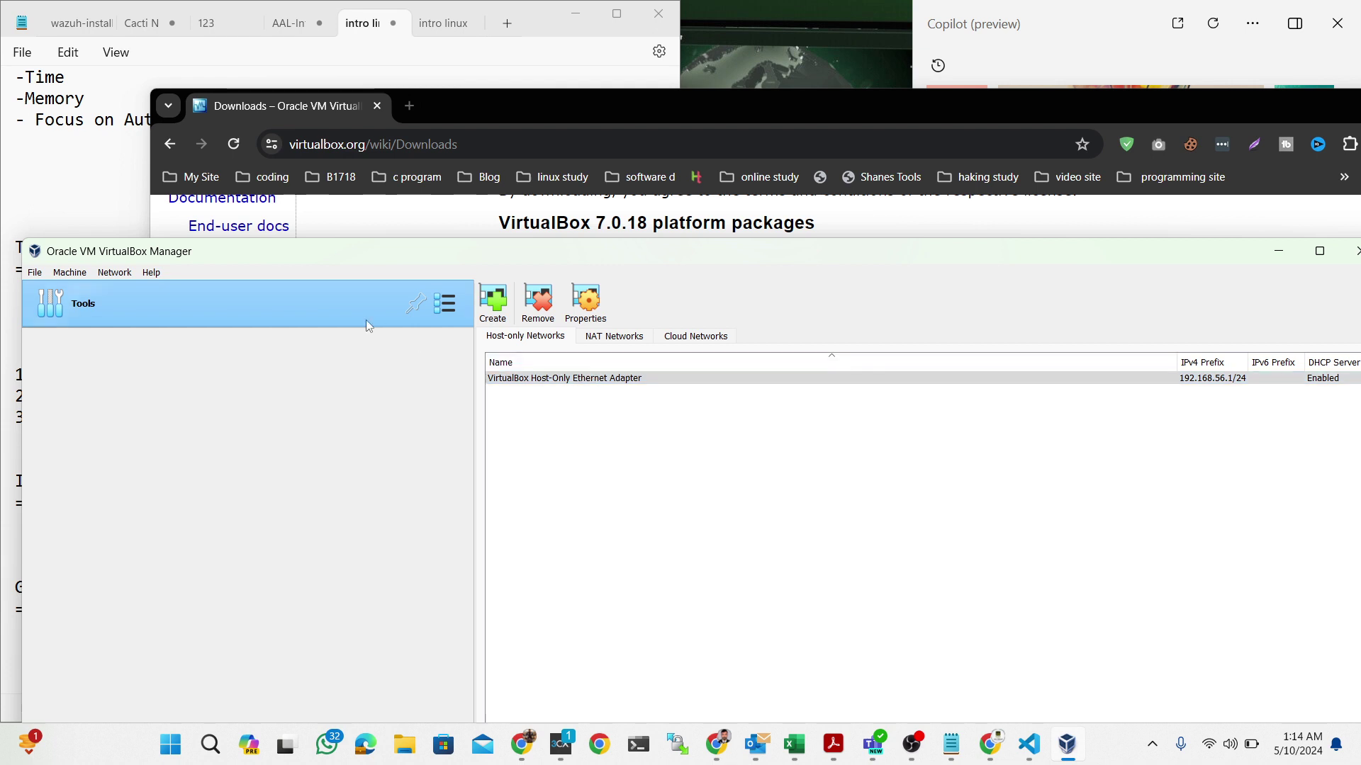
pyautogui.click(114, 273)
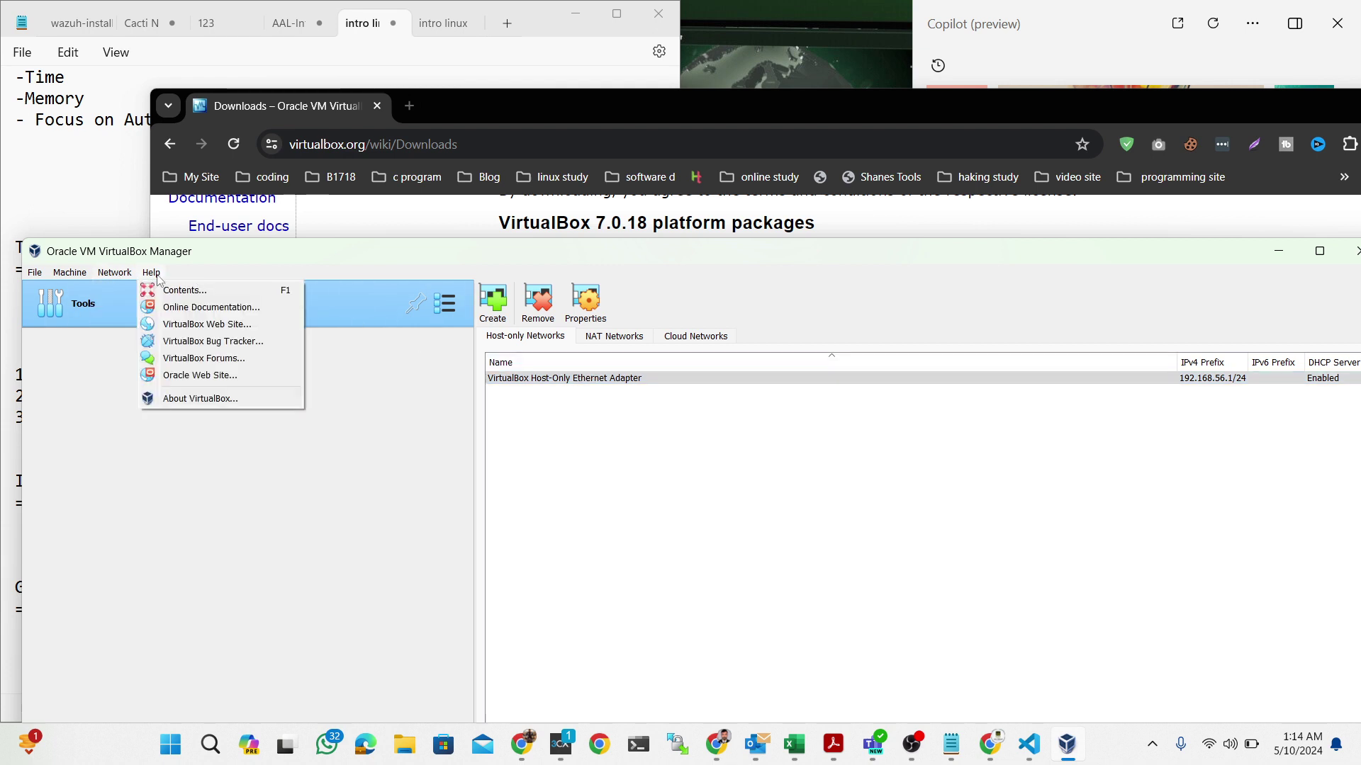
pyautogui.moveTo(65, 277)
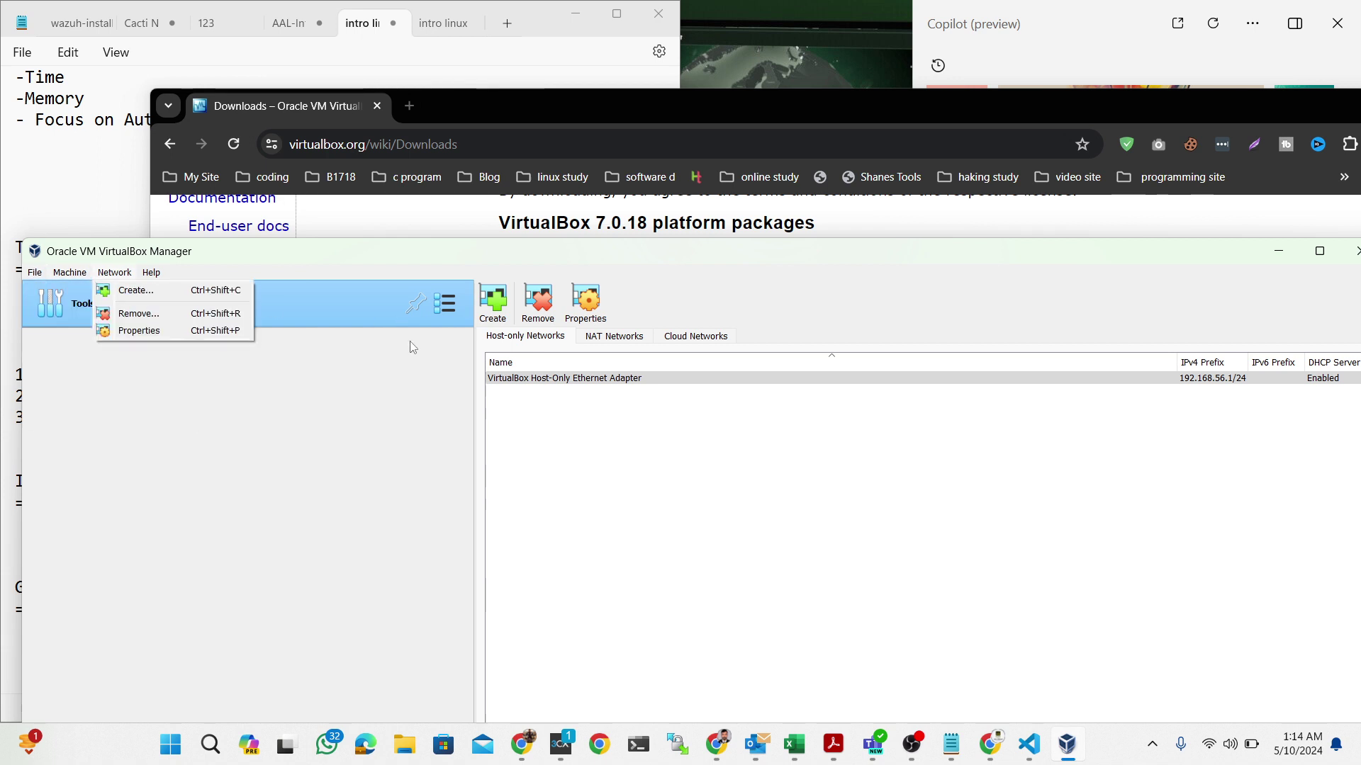
pyautogui.click(447, 311)
pyautogui.click(443, 312)
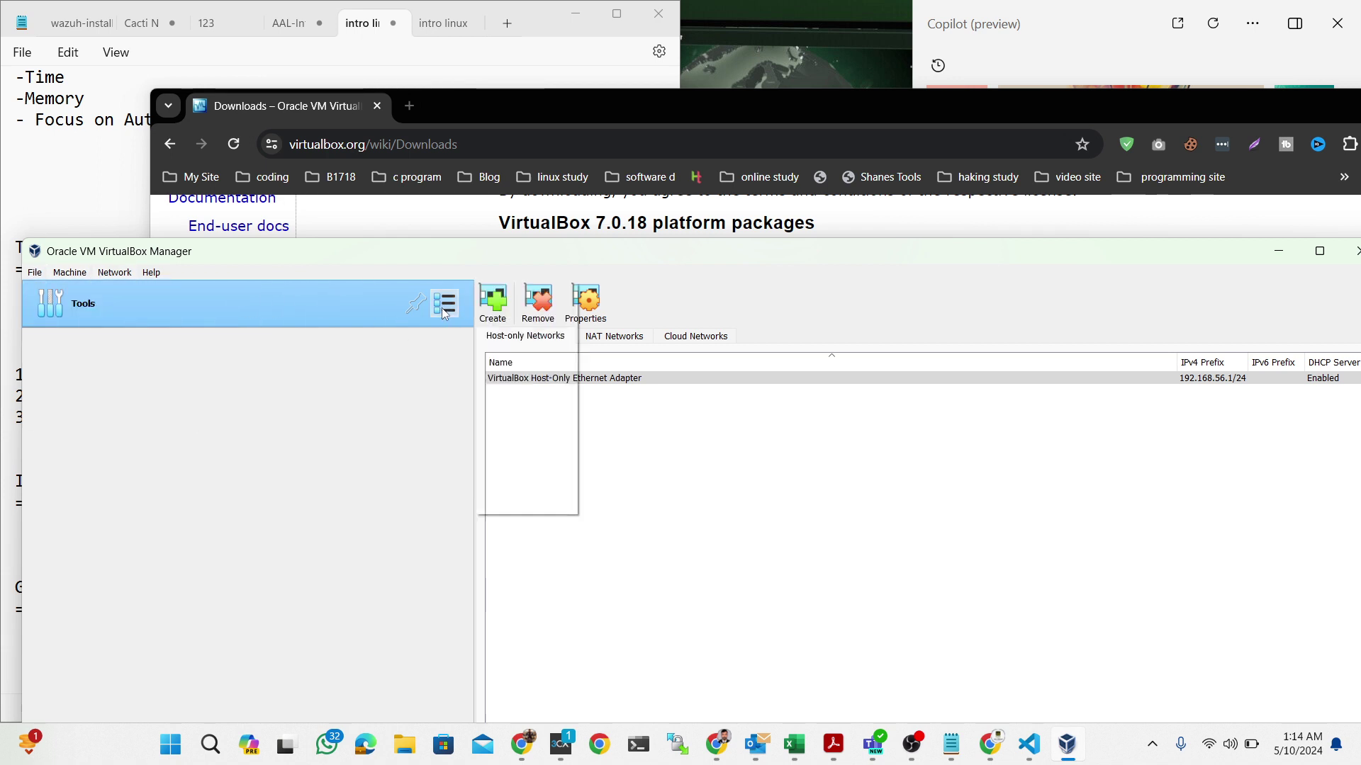
pyautogui.click(442, 312)
pyautogui.click(625, 310)
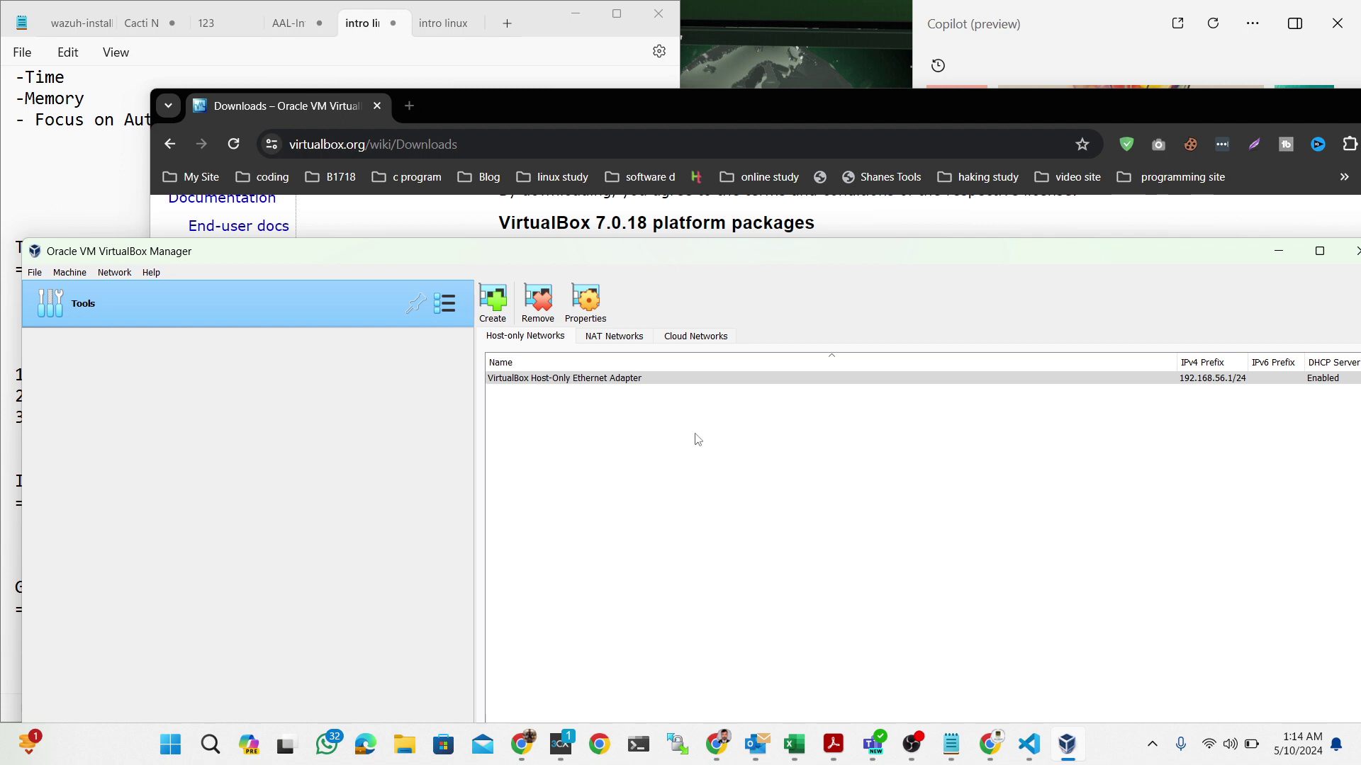
pyautogui.click(726, 403)
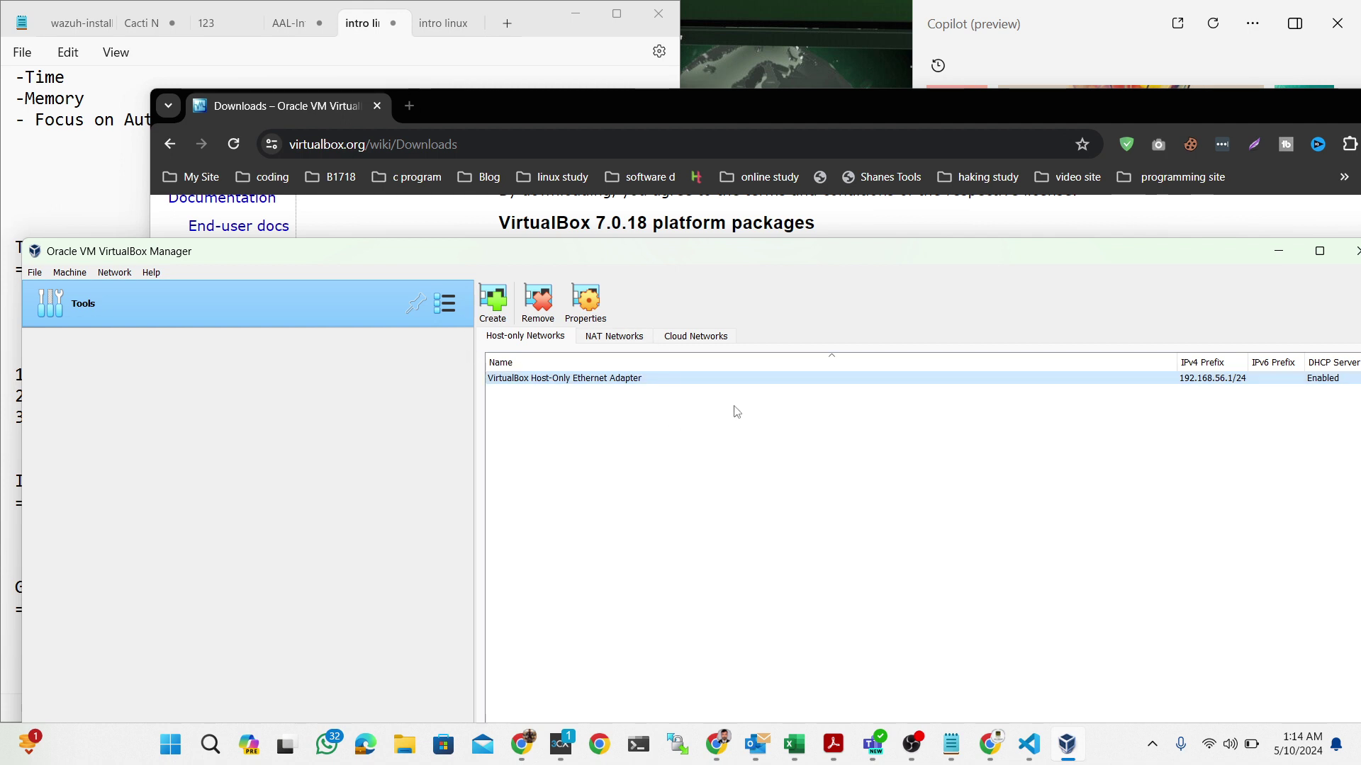
pyautogui.click(351, 317)
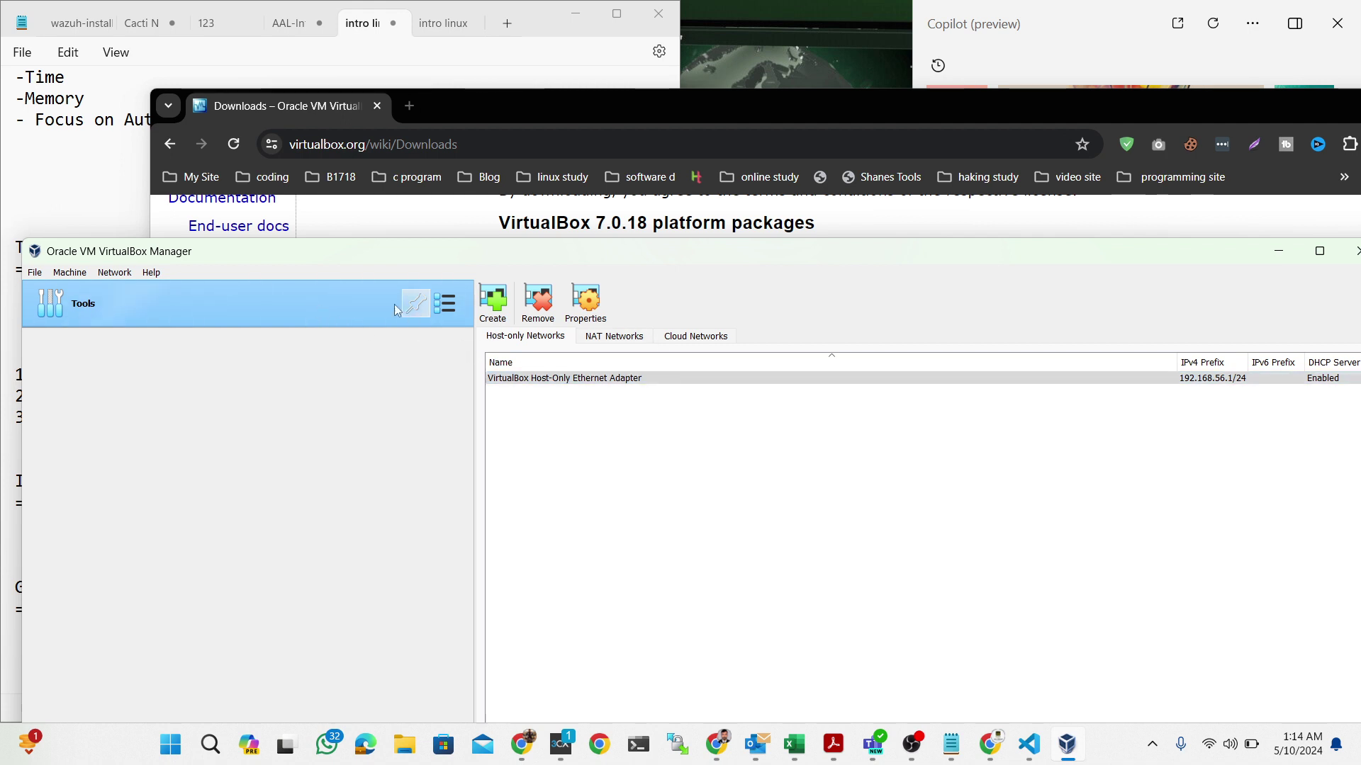
pyautogui.click(754, 418)
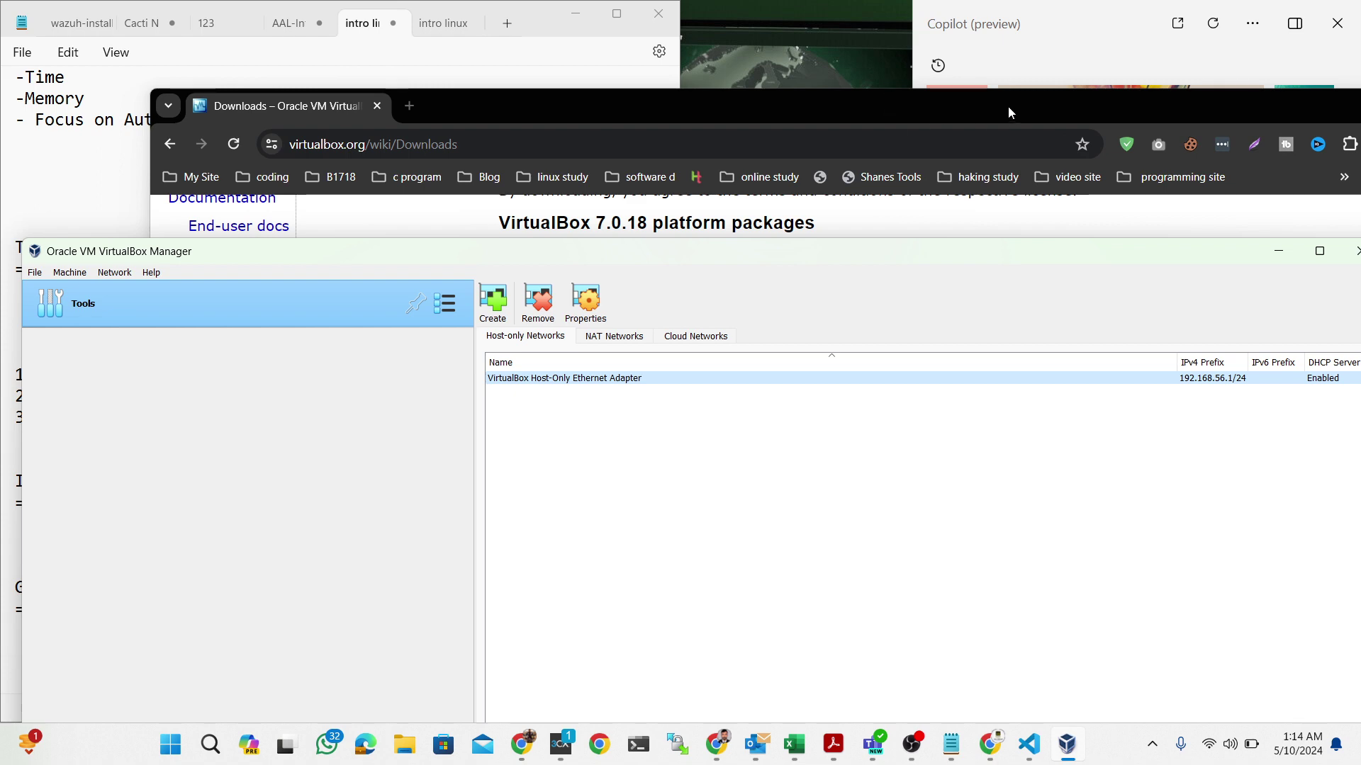
# Step: Move the browser window with the Downloads page fully into view and bring VirtualBox Manager back to the front
pyautogui.moveTo(1008, 105); pyautogui.dragTo(709, 50)
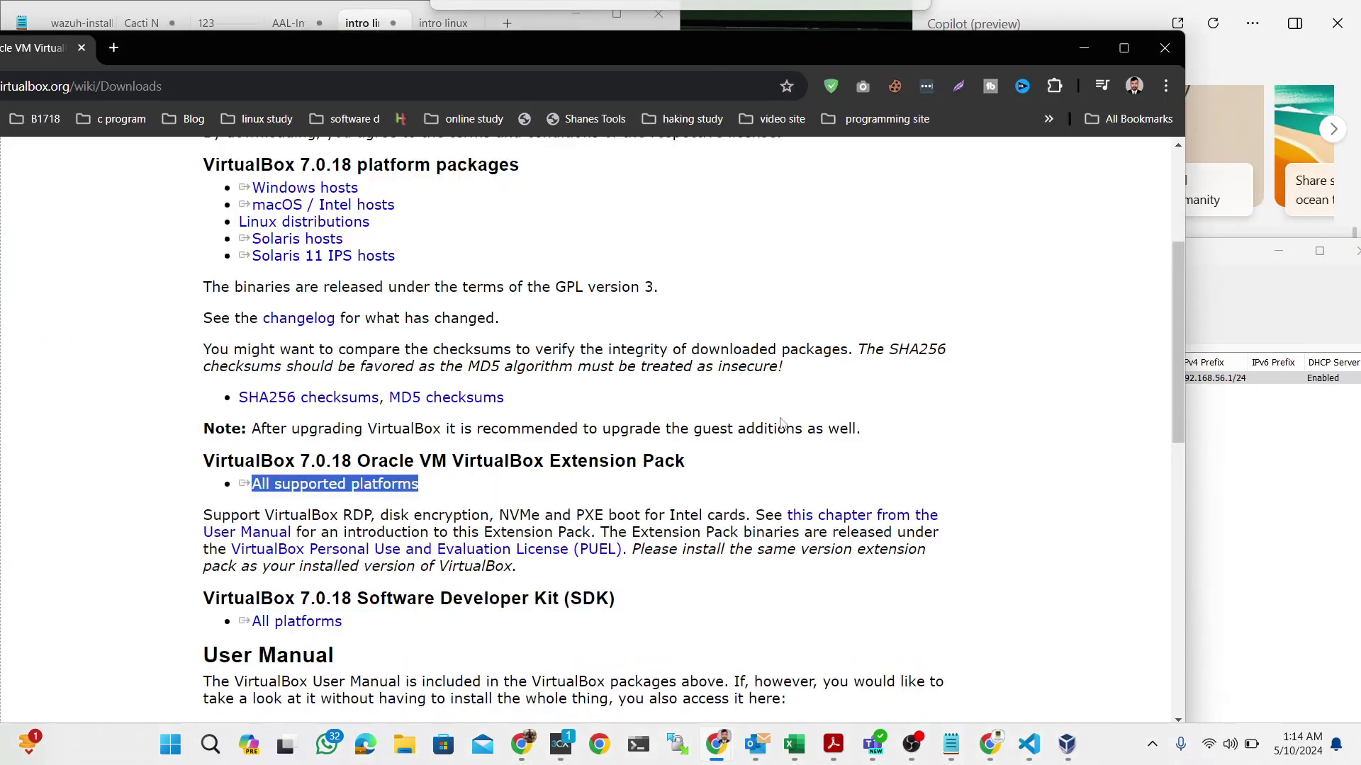
pyautogui.click(1071, 746)
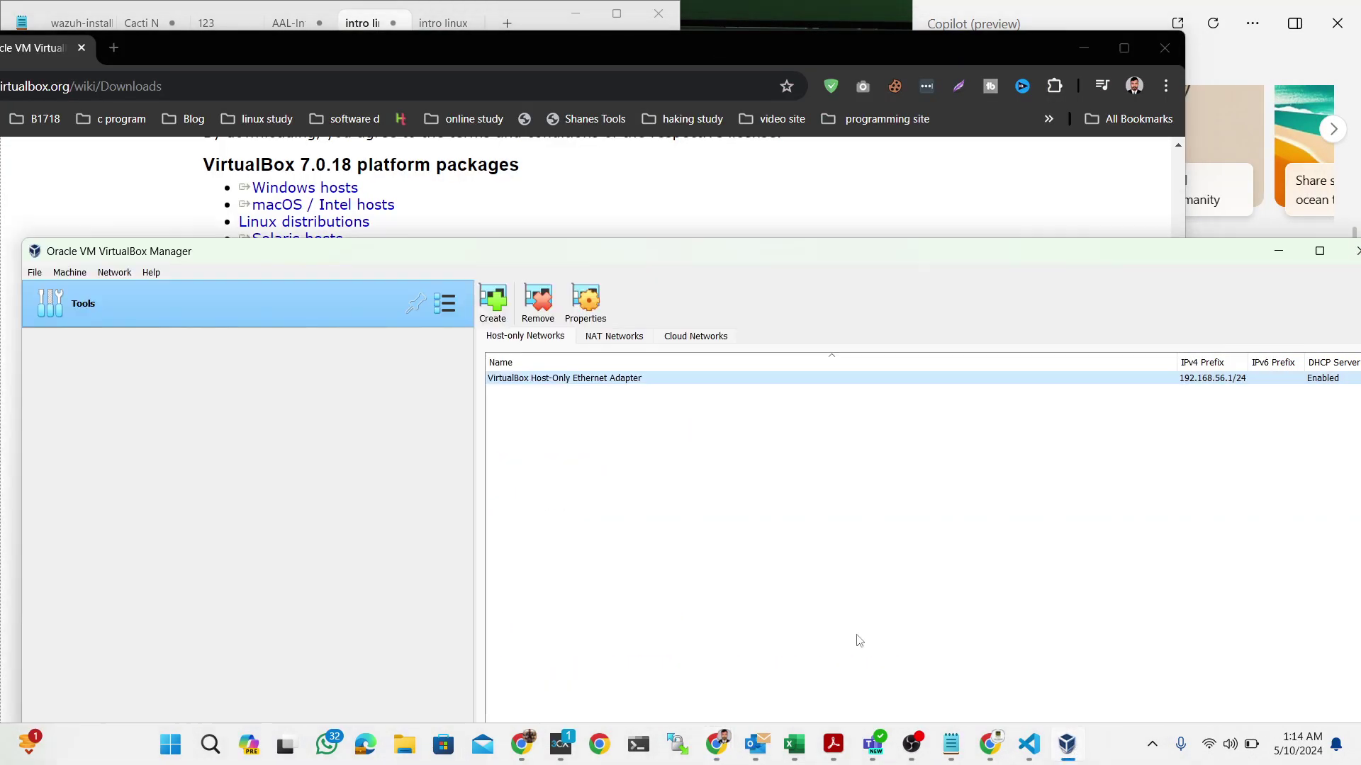
# Step: Maximize the VirtualBox Manager window and create a NAT network with the network properties shown
pyautogui.moveTo(912, 251); pyautogui.dragTo(787, 206)
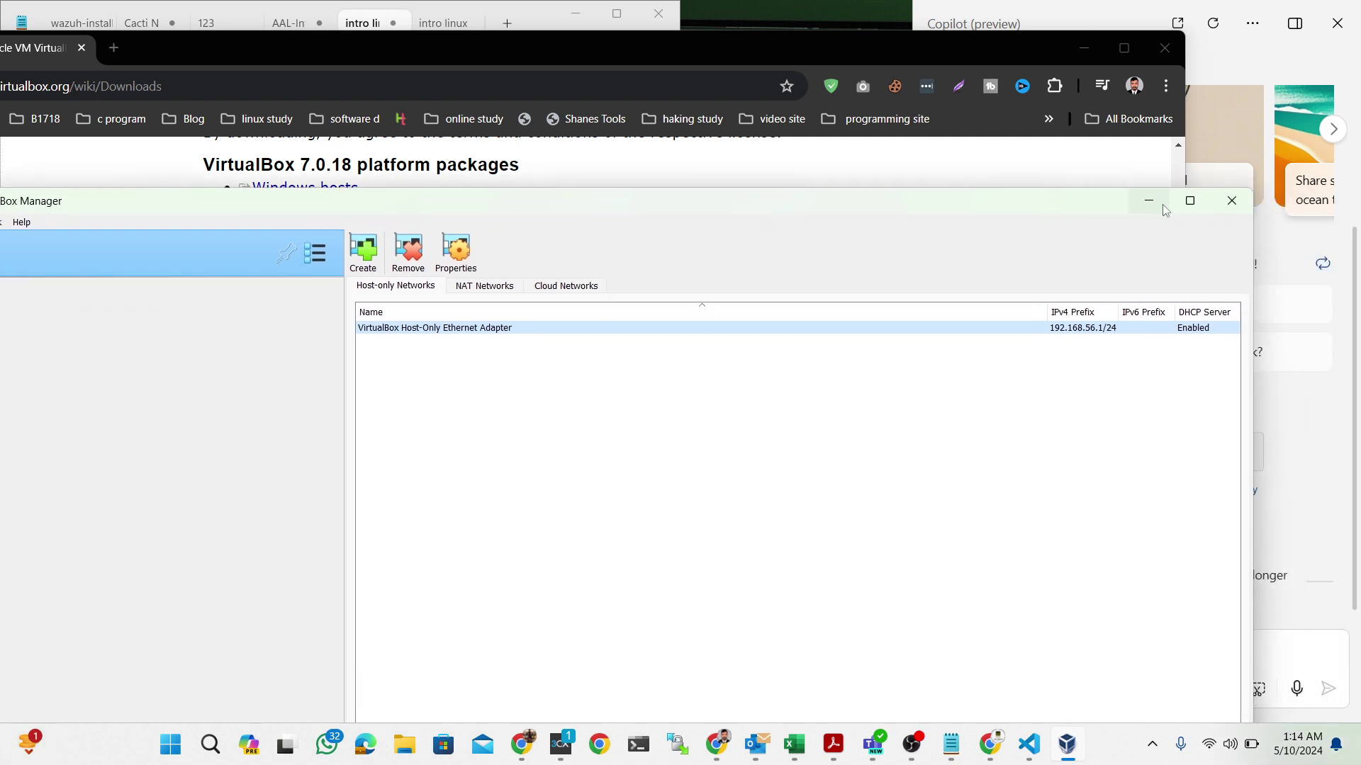
pyautogui.click(1190, 201)
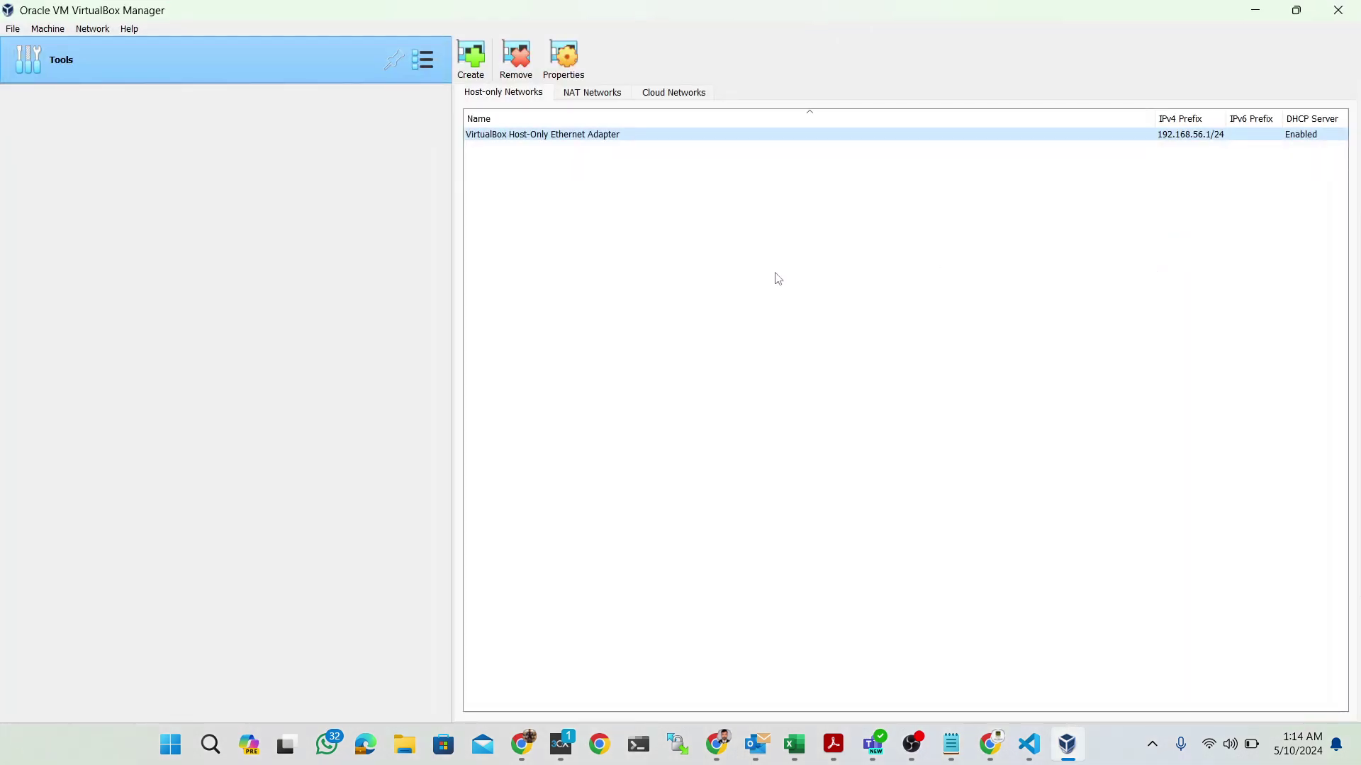
pyautogui.click(670, 94)
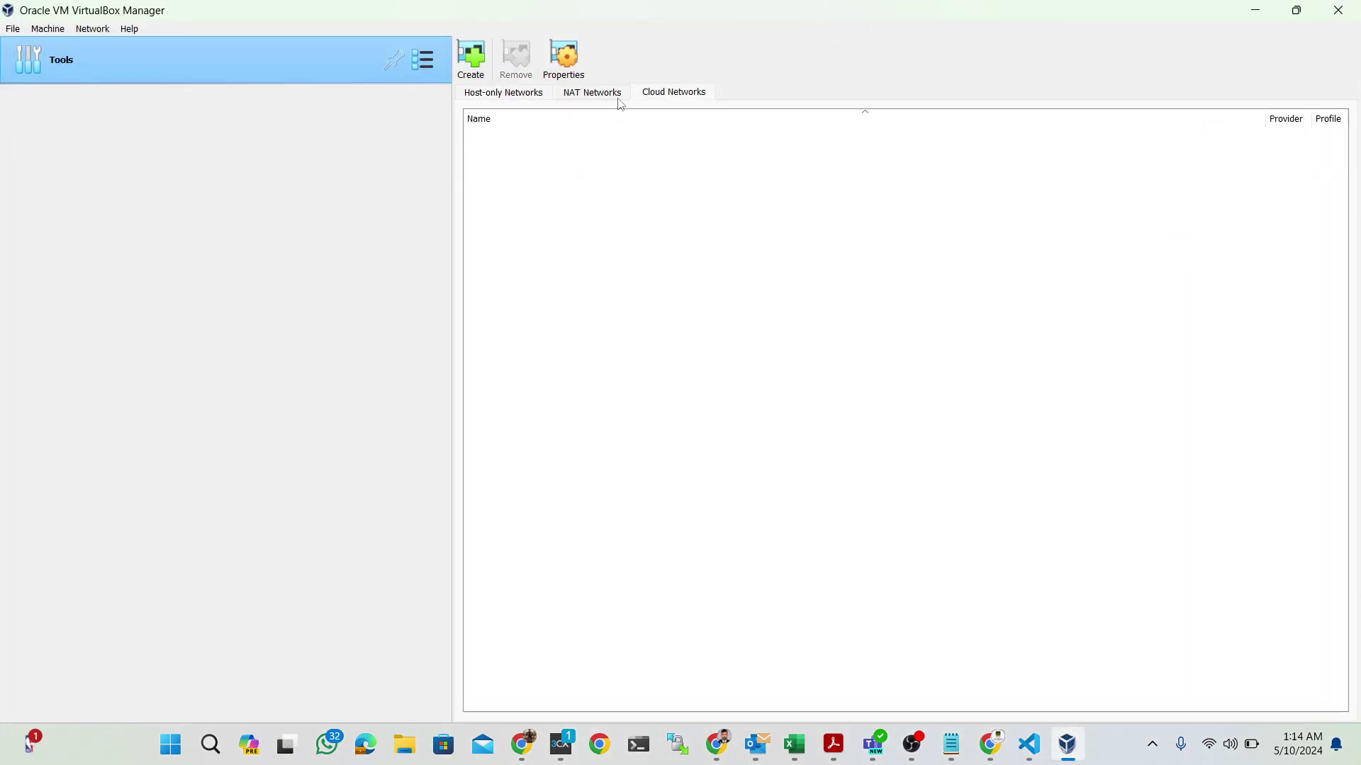
pyautogui.click(588, 93)
pyautogui.click(566, 60)
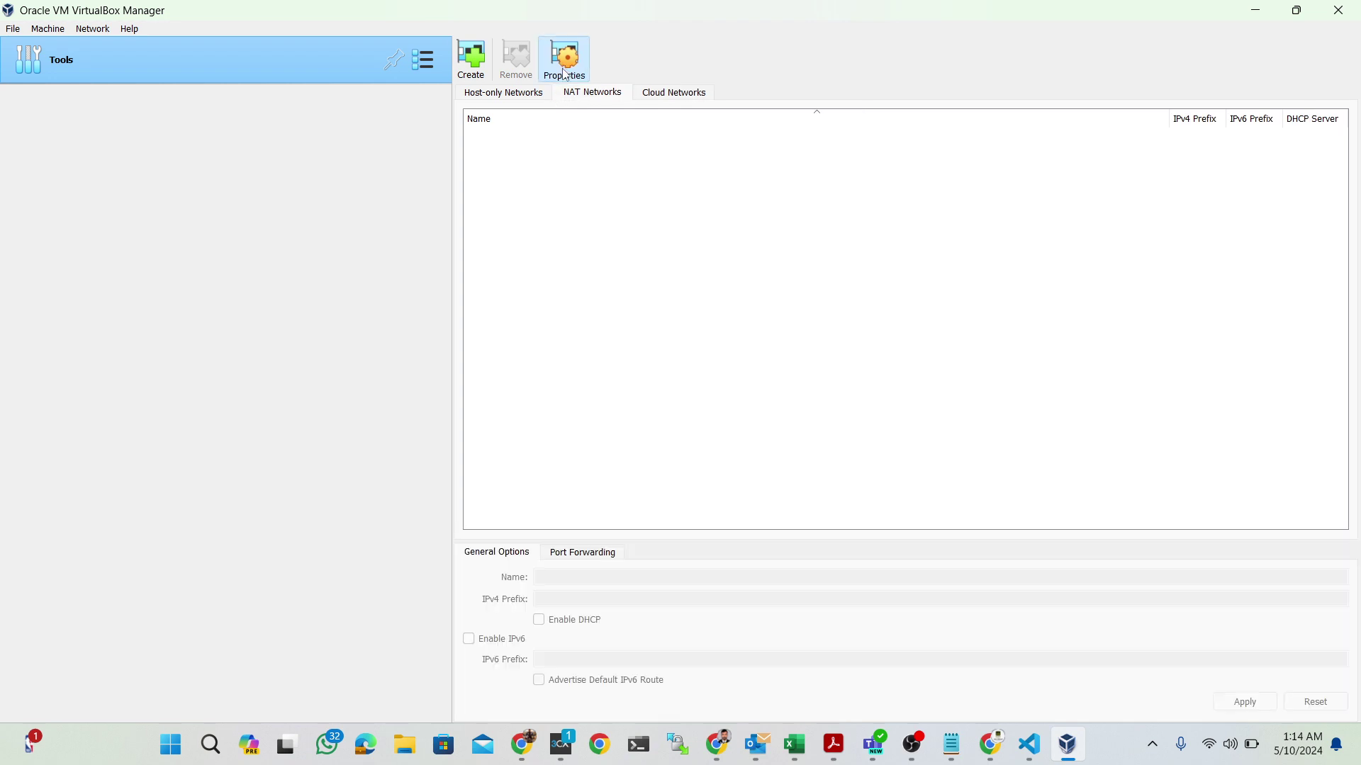
pyautogui.click(481, 75)
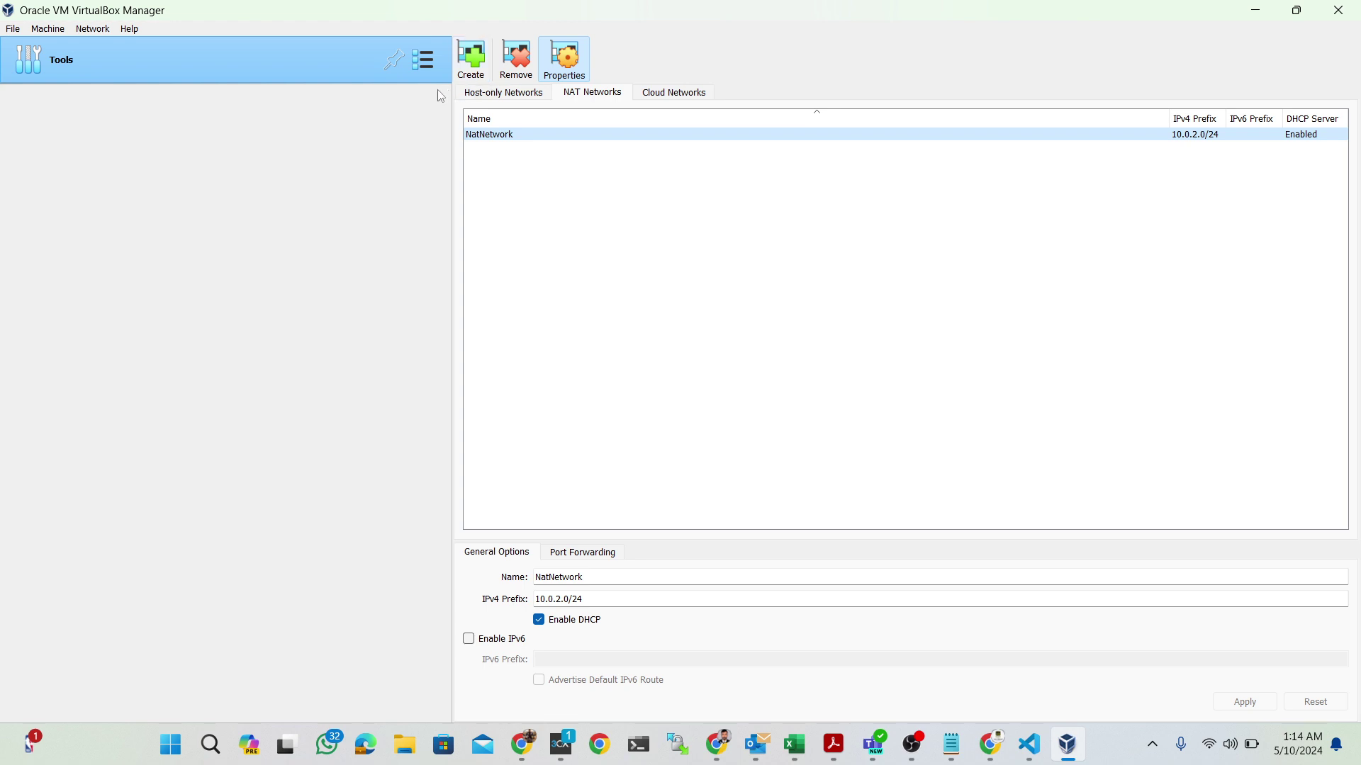
# Step: Open the Extensions tool and choose Oracle_VM_VirtualBox_Extension_Pack-7.0.18 from the Downloads folder as the package to install
pyautogui.click(425, 68)
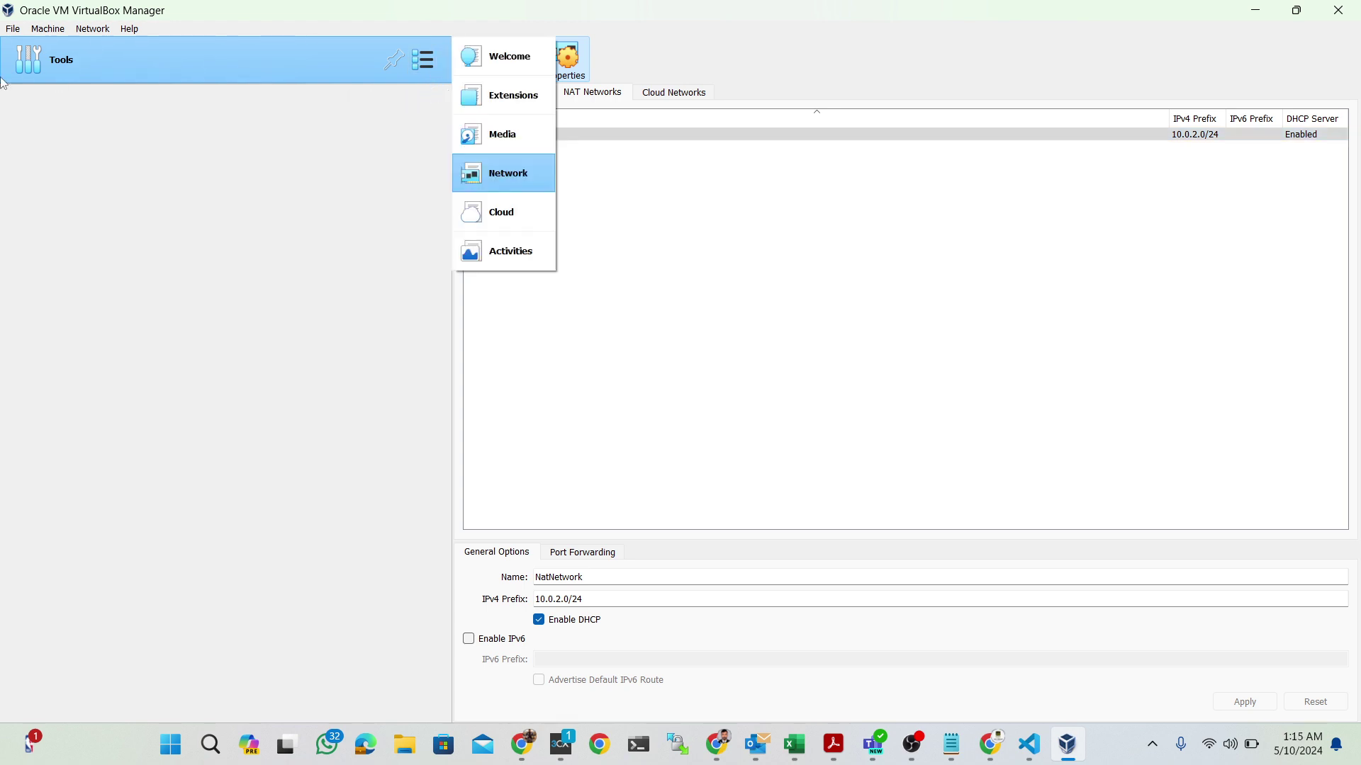
pyautogui.click(36, 73)
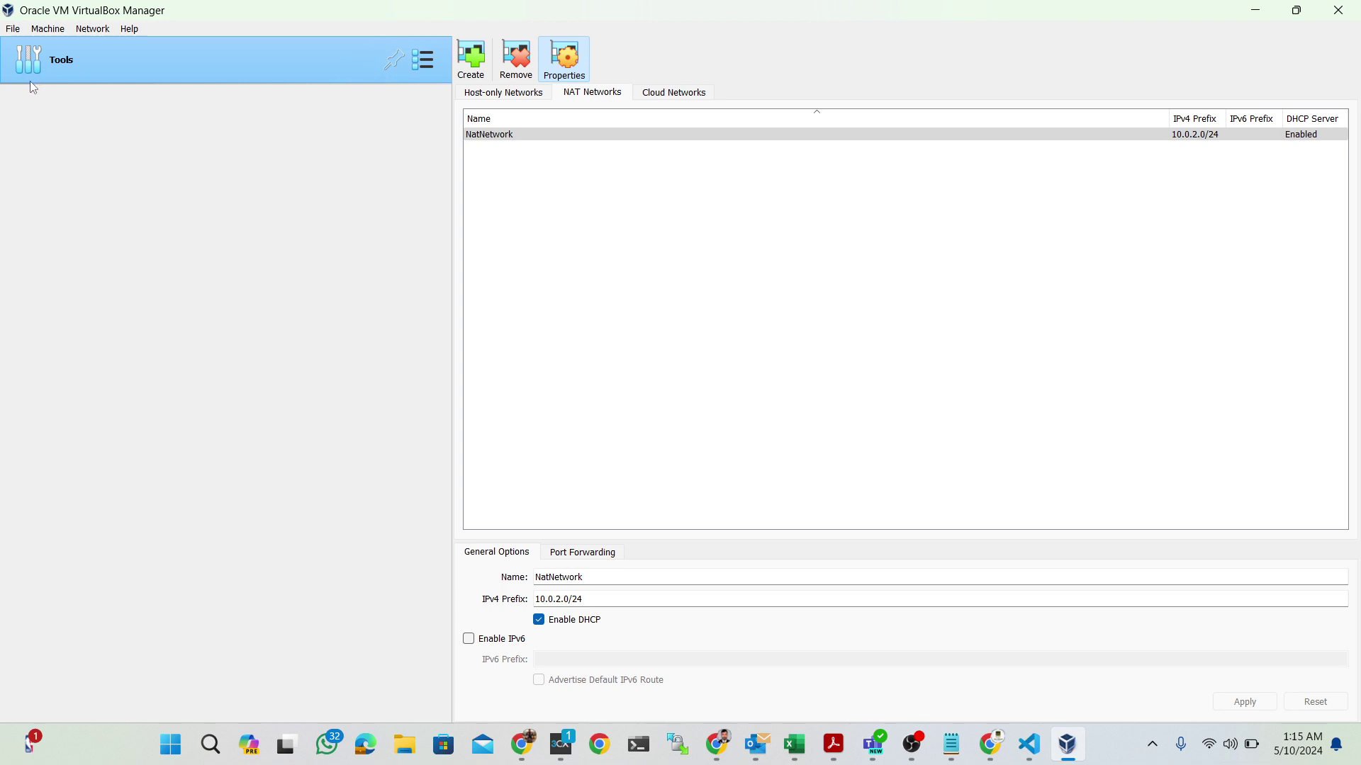
pyautogui.click(425, 64)
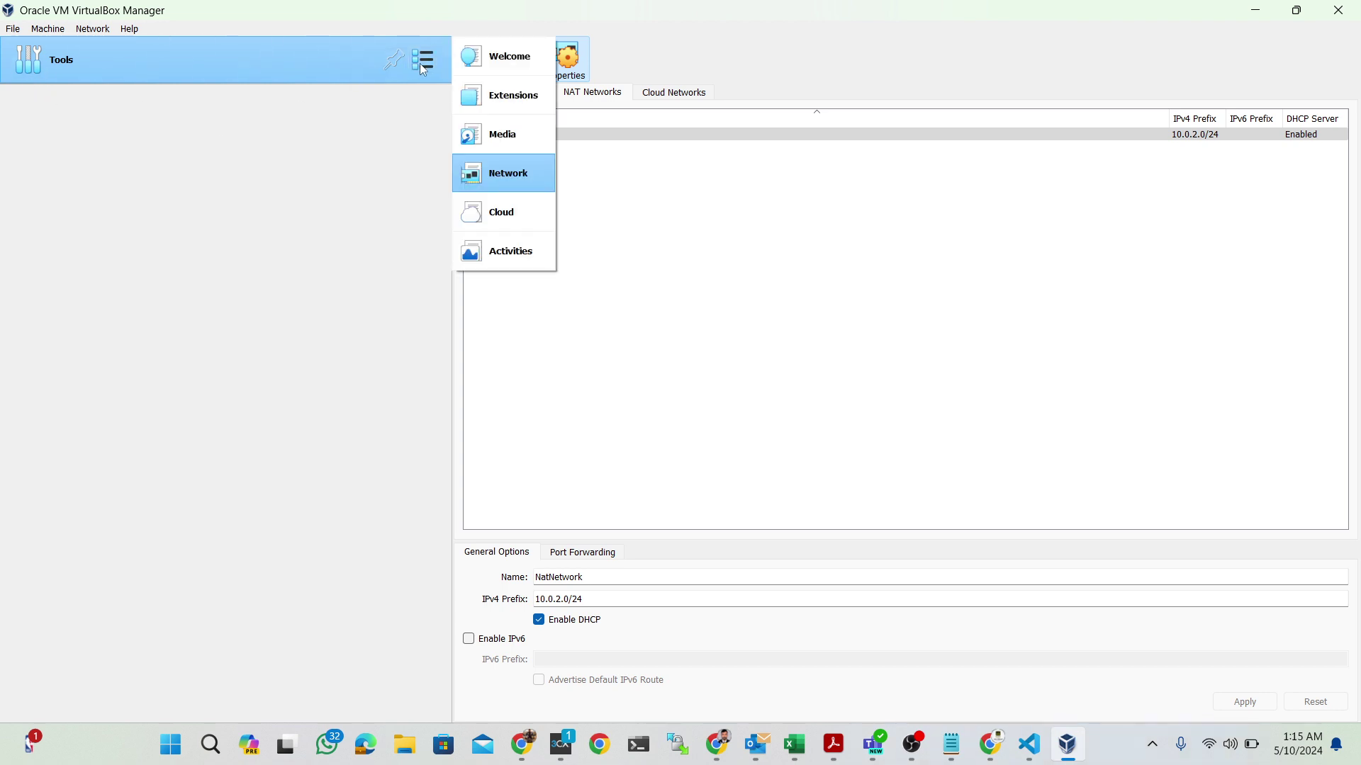
pyautogui.click(500, 95)
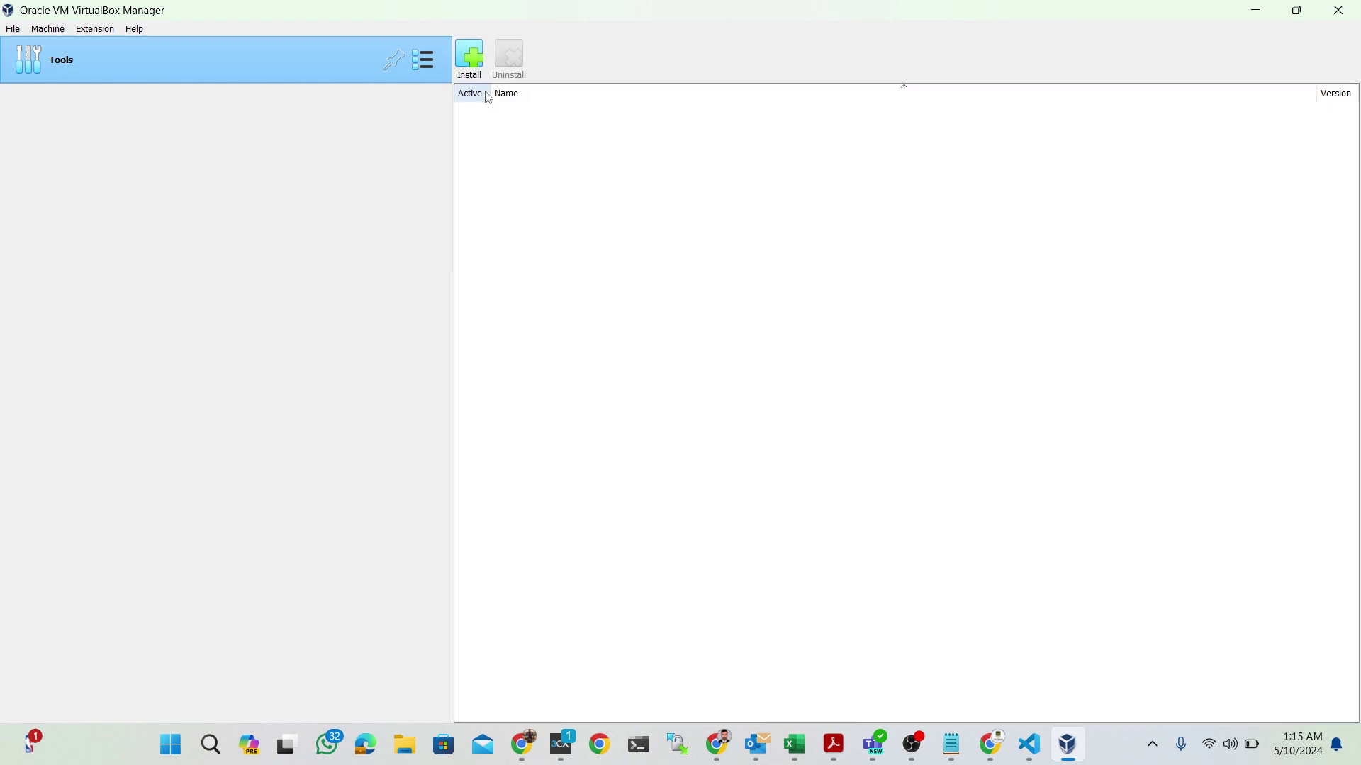
pyautogui.click(472, 69)
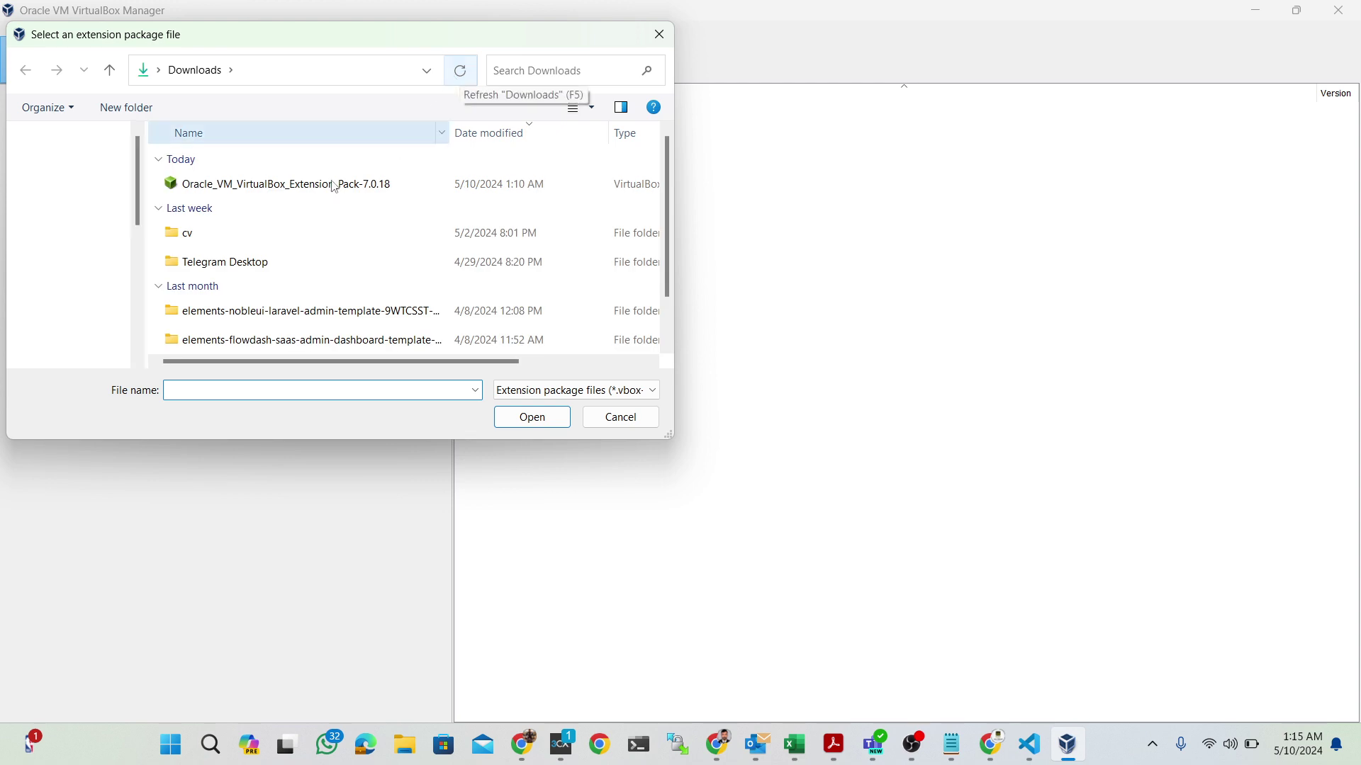
pyautogui.click(314, 186)
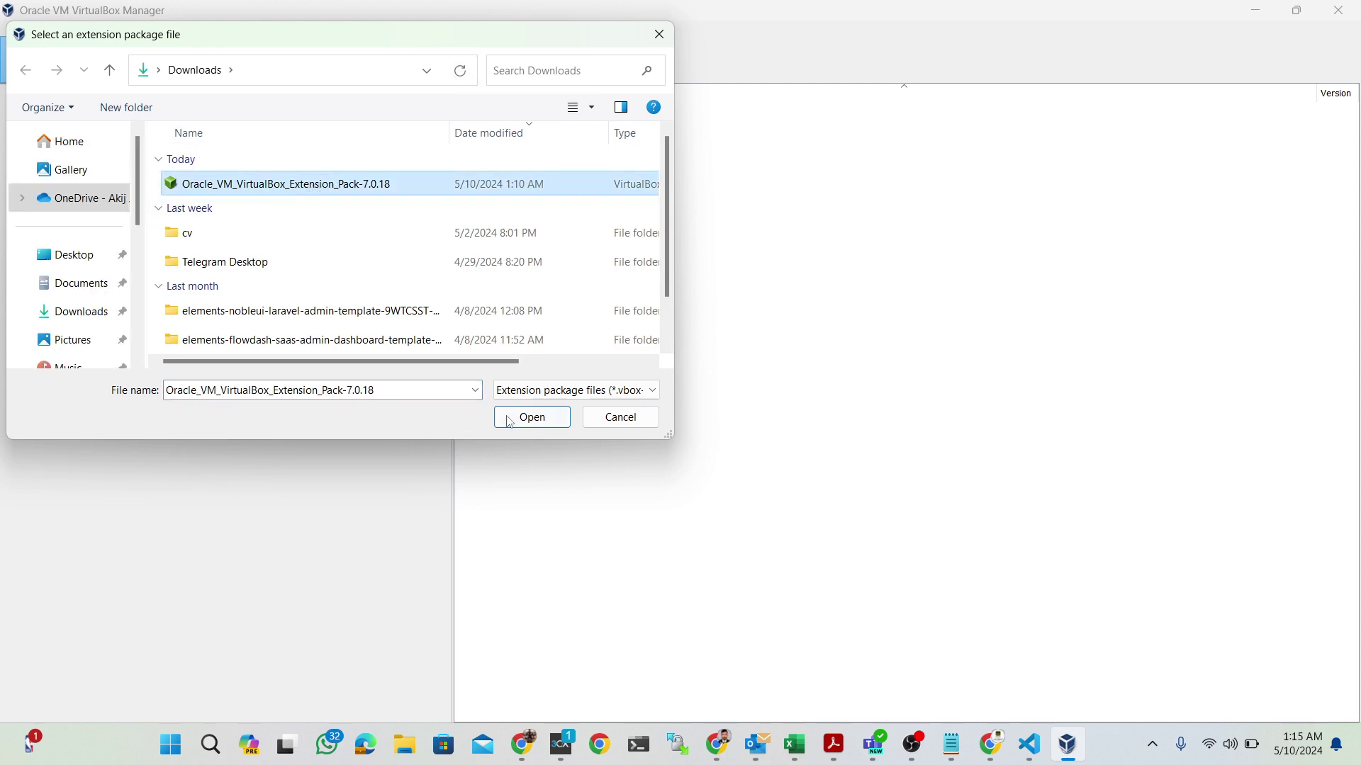
pyautogui.click(530, 417)
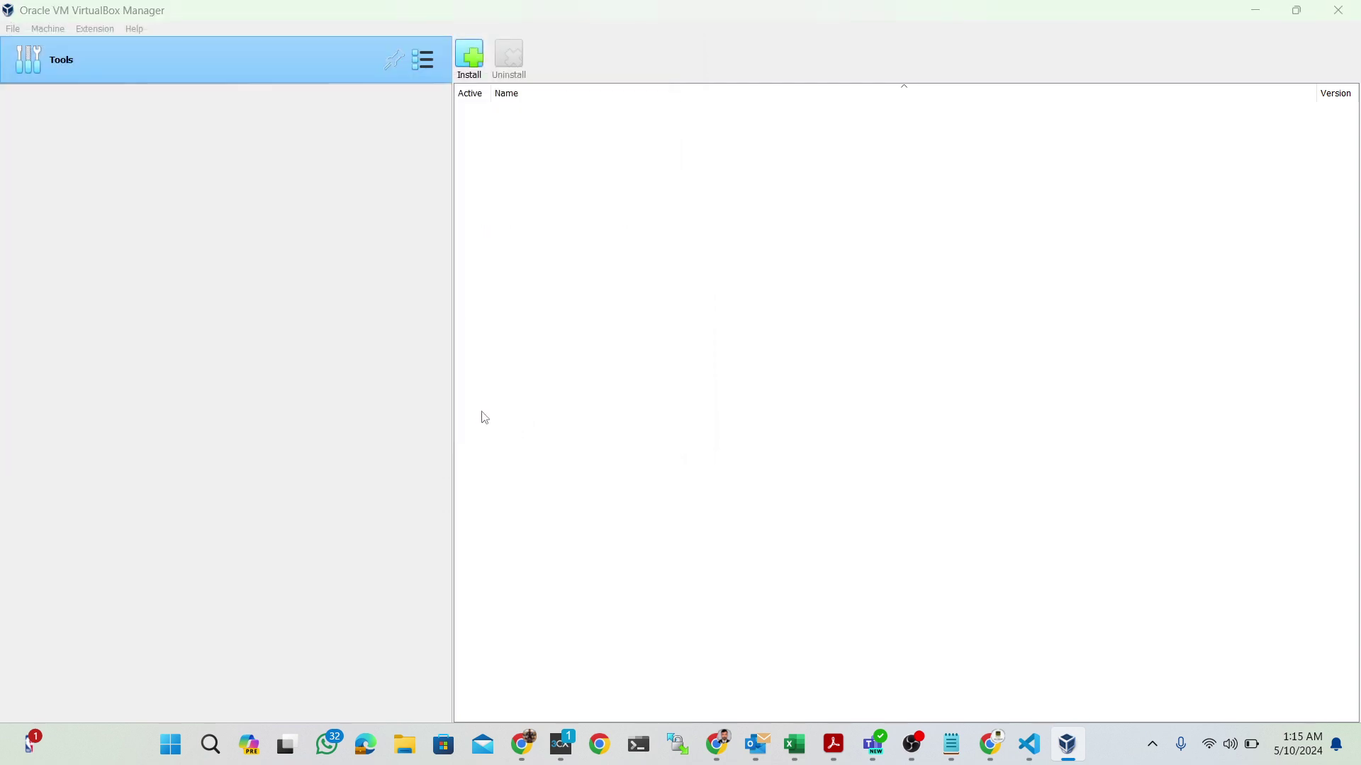
# Step: Confirm the Extension Pack installation, go through the VirtualBox license to its end and agree to it
pyautogui.click(621, 463)
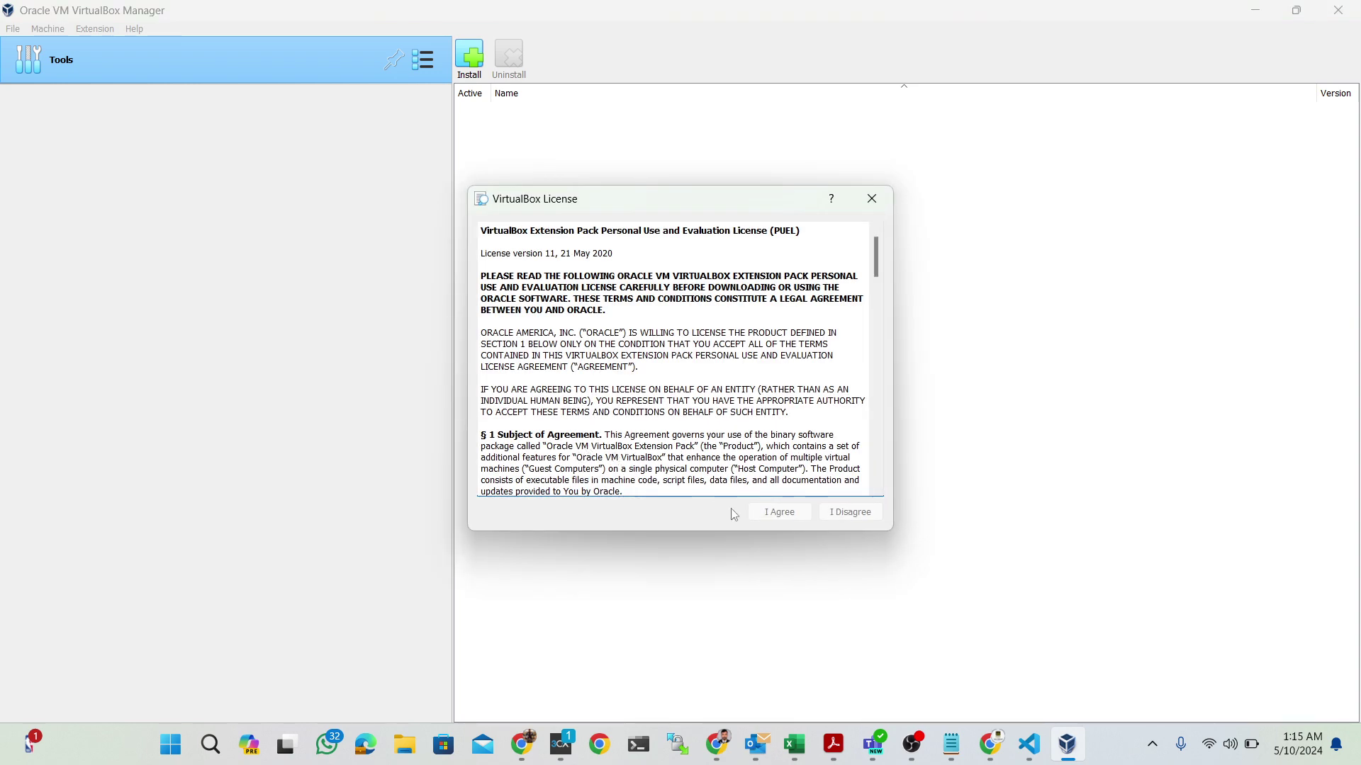
pyautogui.scroll(-15, 711, 339)
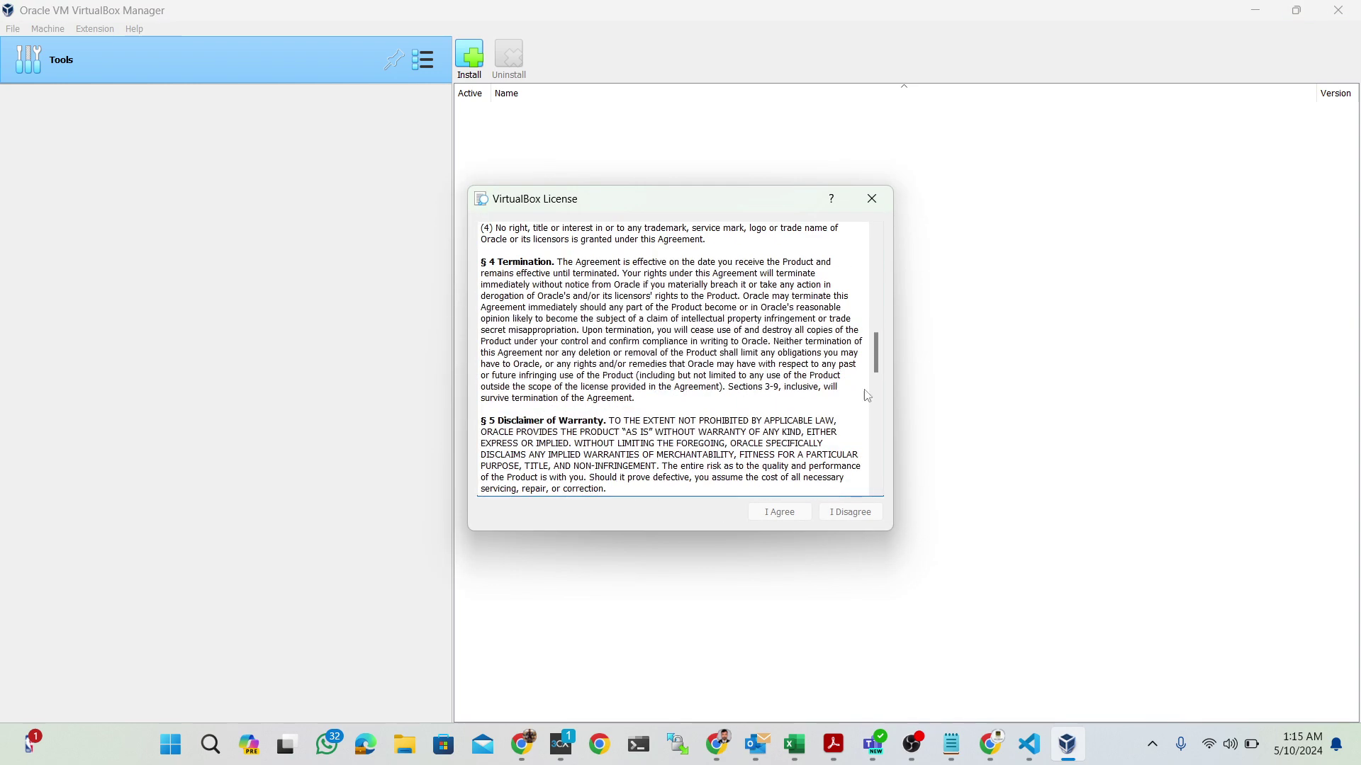
pyautogui.moveTo(875, 352); pyautogui.dragTo(874, 482)
pyautogui.click(779, 513)
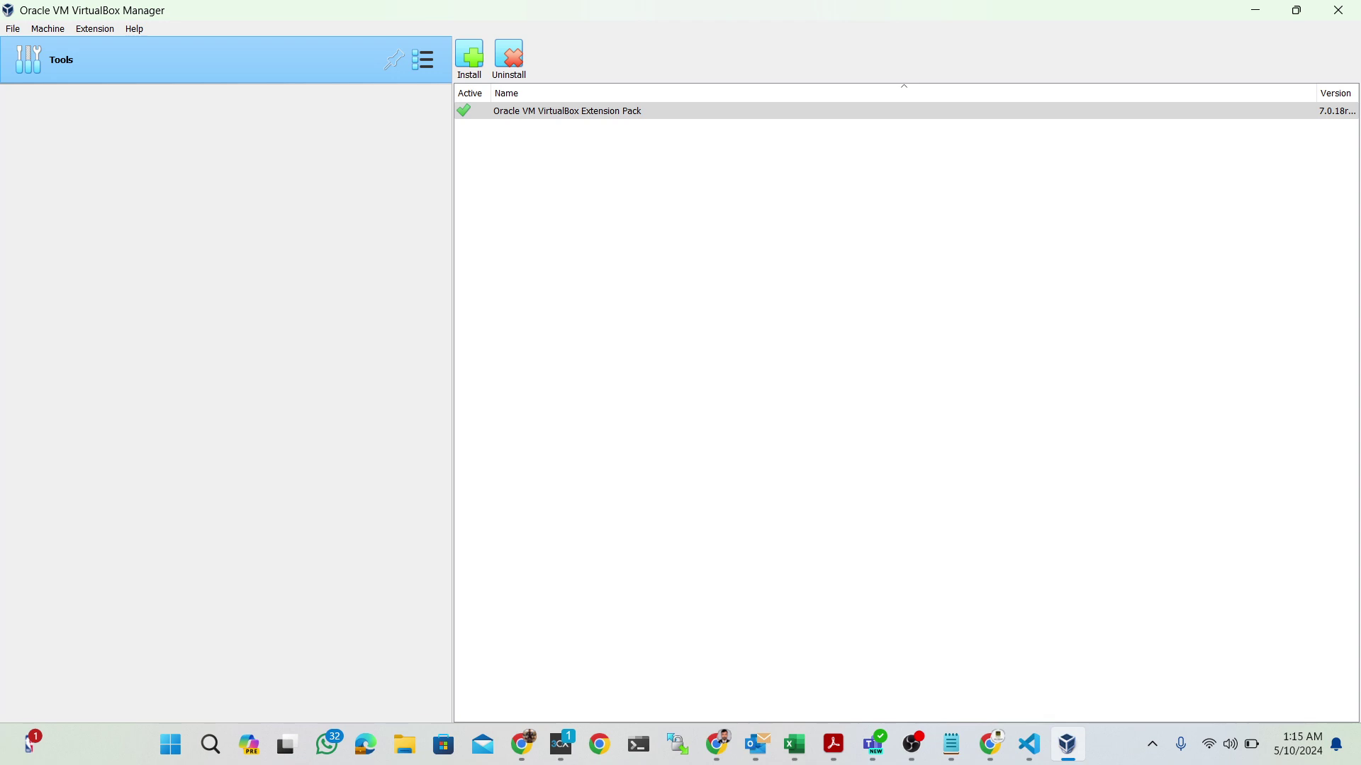
pyautogui.click(1067, 744)
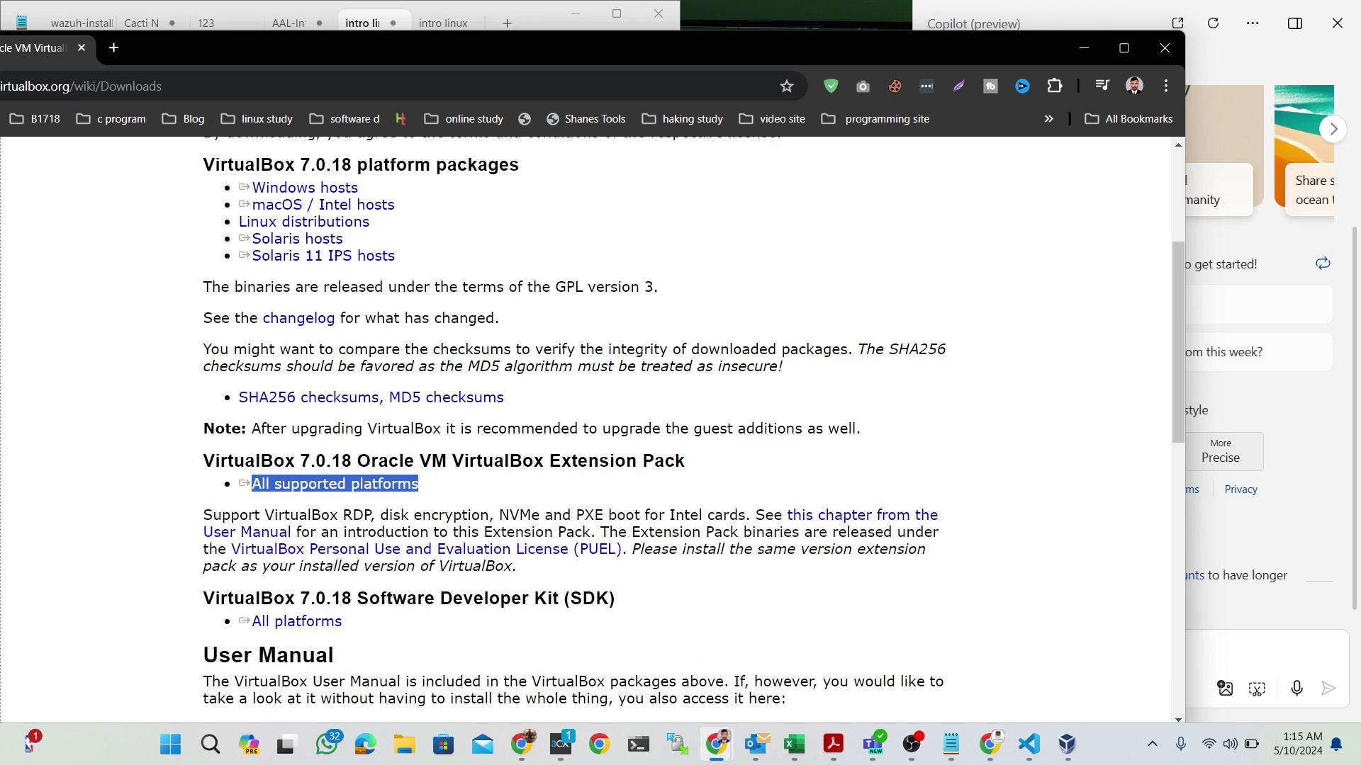
pyautogui.hotkey('alt', 'Tab')
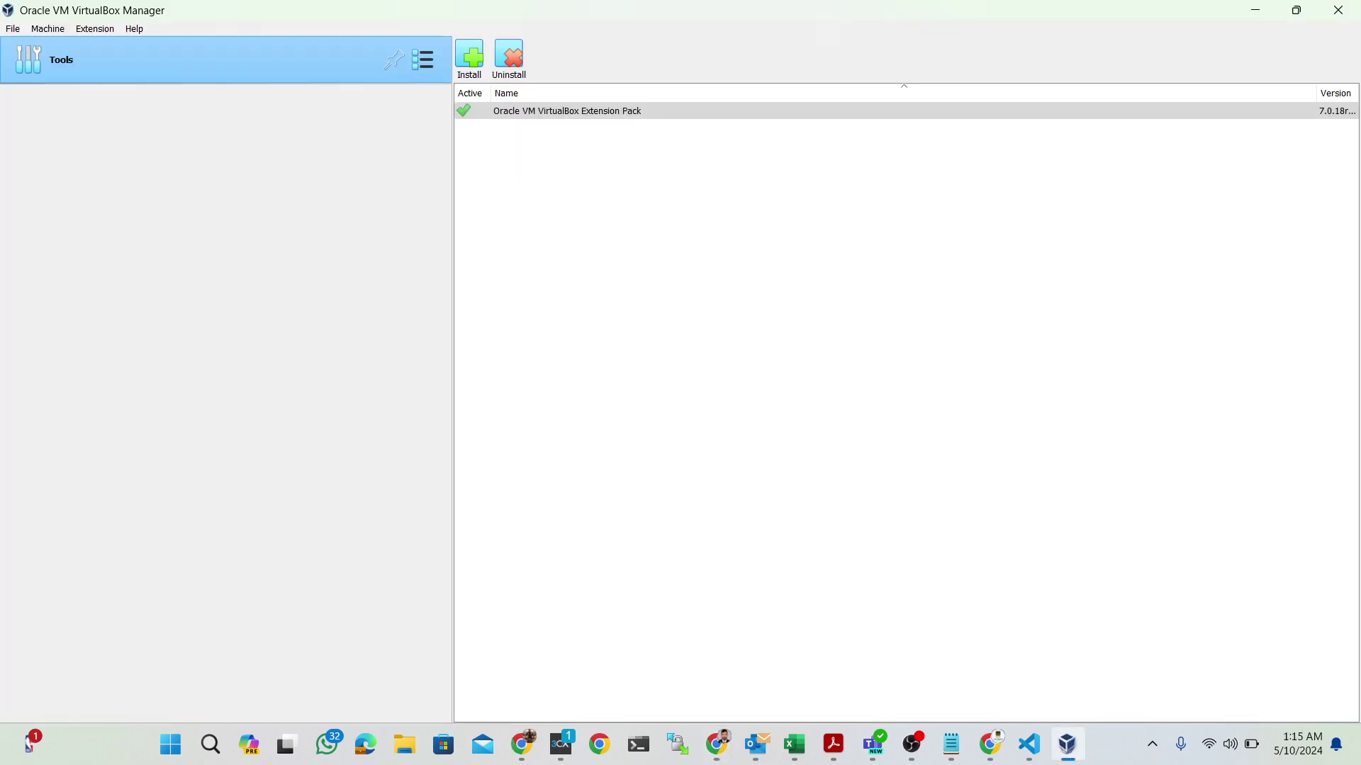
pyautogui.hotkey('alt', 'Tab')
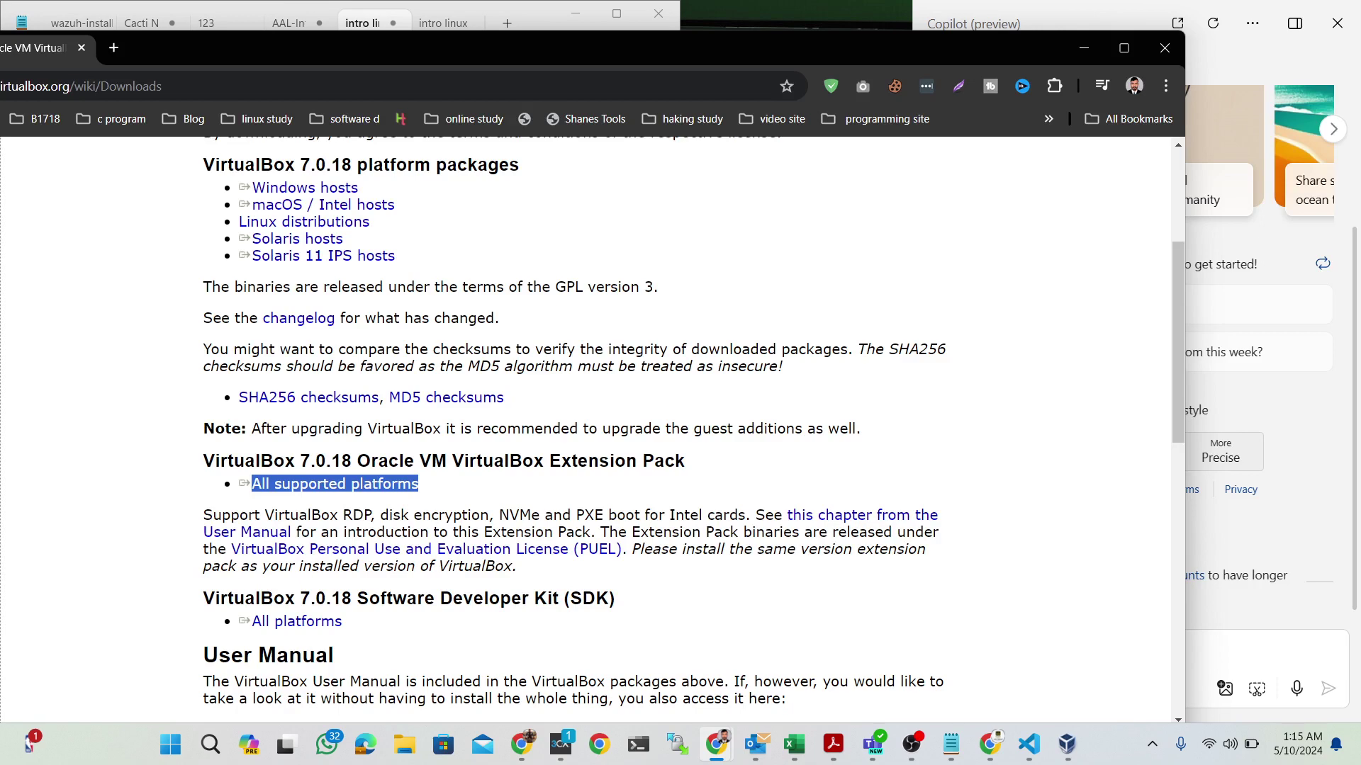
pyautogui.hotkey('alt', 'Tab')
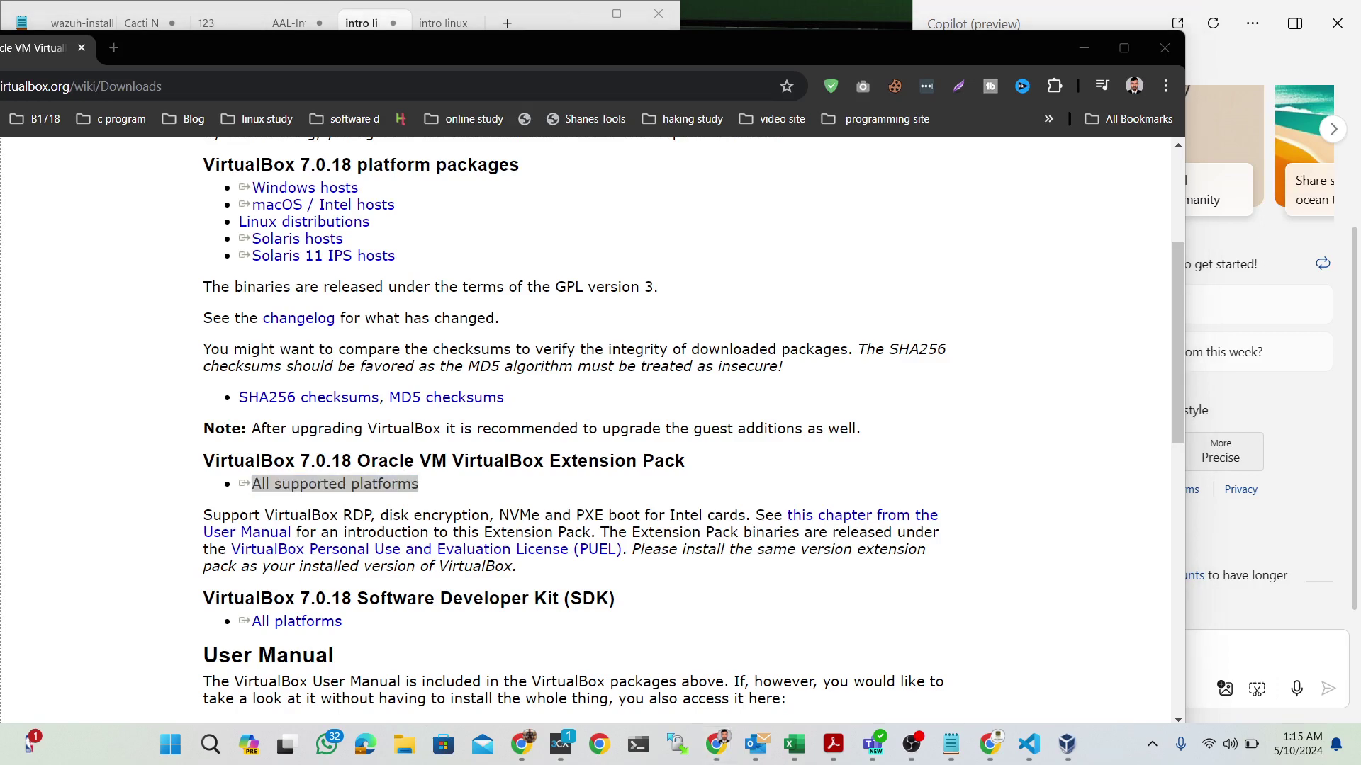